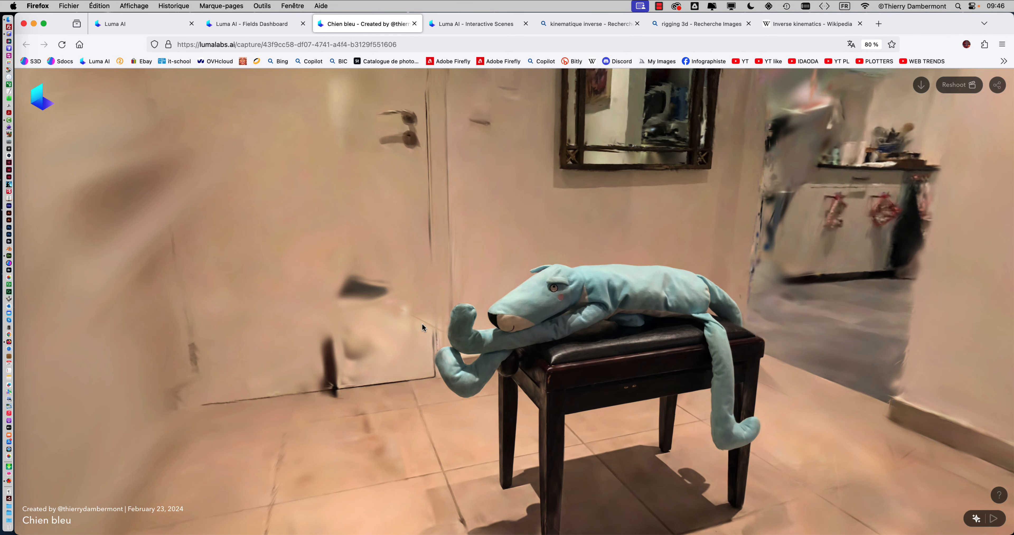
# Step: Examine the Chien bleu 3D capture from several sides, from close up and from farther away
pyautogui.scroll(-10, 672, 287)
pyautogui.scroll(-5, 667, 291)
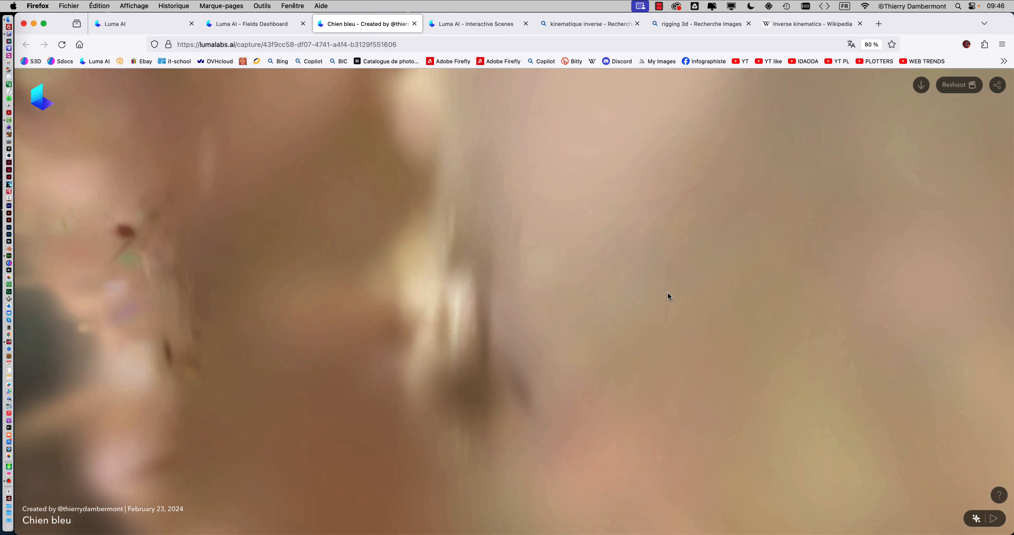
pyautogui.moveTo(616, 332); pyautogui.dragTo(439, 324)
pyautogui.scroll(3, 304, 306)
pyautogui.moveTo(267, 295); pyautogui.dragTo(673, 237)
pyautogui.scroll(3, 476, 291)
pyautogui.scroll(10, 618, 258)
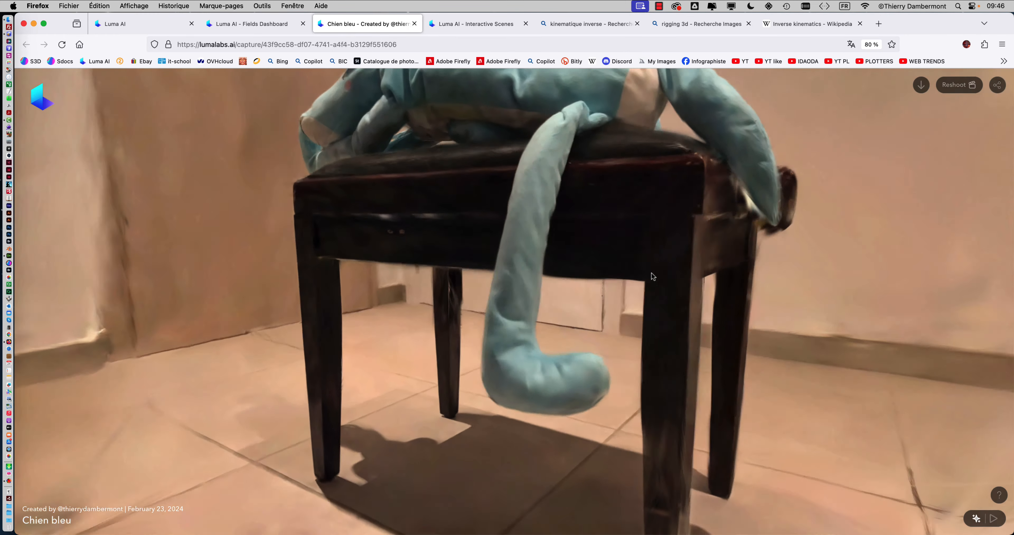
pyautogui.moveTo(651, 273); pyautogui.dragTo(591, 296)
pyautogui.scroll(-5, 584, 291)
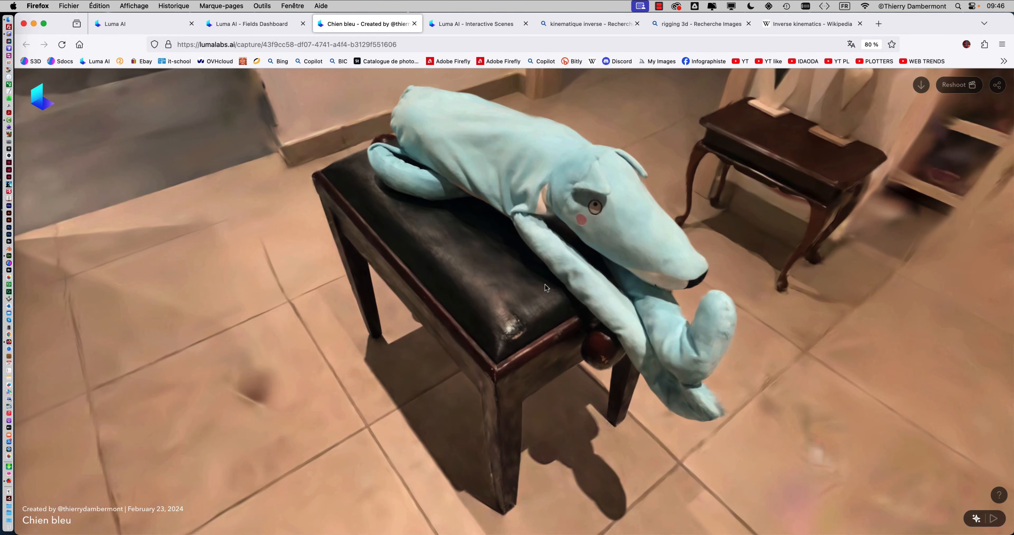
pyautogui.moveTo(545, 284); pyautogui.dragTo(601, 289)
pyautogui.moveTo(485, 294)
pyautogui.mouseDown()
pyautogui.moveTo(512, 291)
pyautogui.moveTo(446, 295)
pyautogui.moveTo(460, 295)
pyautogui.moveTo(489, 359)
pyautogui.moveTo(522, 319)
pyautogui.moveTo(553, 312)
pyautogui.moveTo(583, 345)
pyautogui.moveTo(576, 355)
pyautogui.moveTo(590, 344)
pyautogui.moveTo(655, 377)
pyautogui.mouseUp()
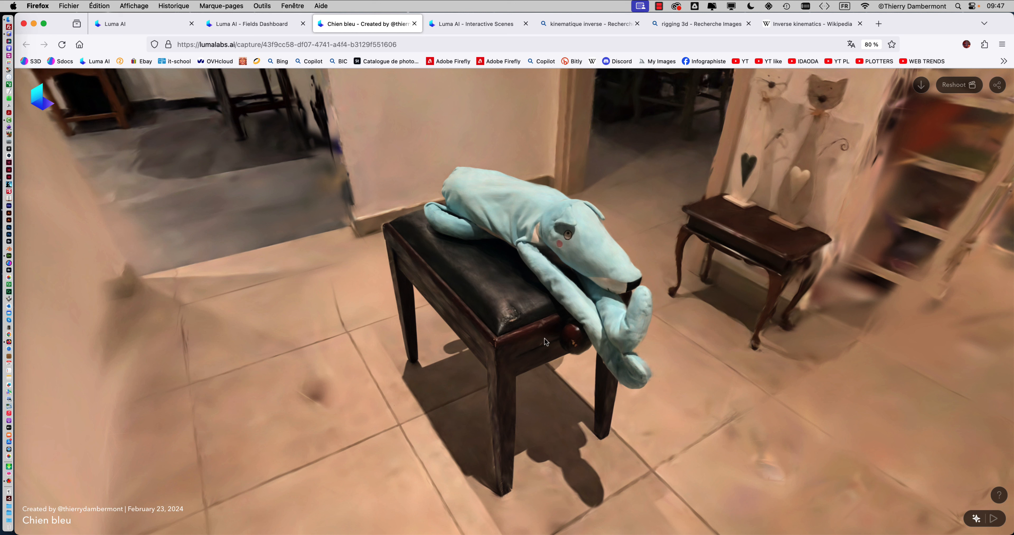
pyautogui.moveTo(546, 340); pyautogui.dragTo(606, 336)
pyautogui.moveTo(471, 322); pyautogui.dragTo(534, 324)
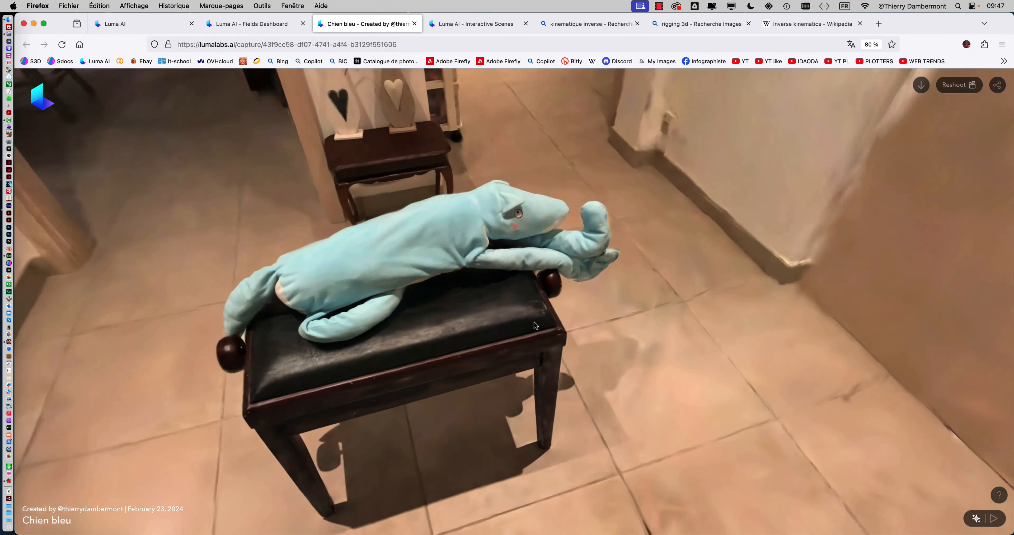
pyautogui.moveTo(460, 338); pyautogui.dragTo(490, 325)
pyautogui.moveTo(438, 372); pyautogui.dragTo(495, 305)
pyautogui.scroll(-5, 501, 365)
pyautogui.scroll(5, 496, 376)
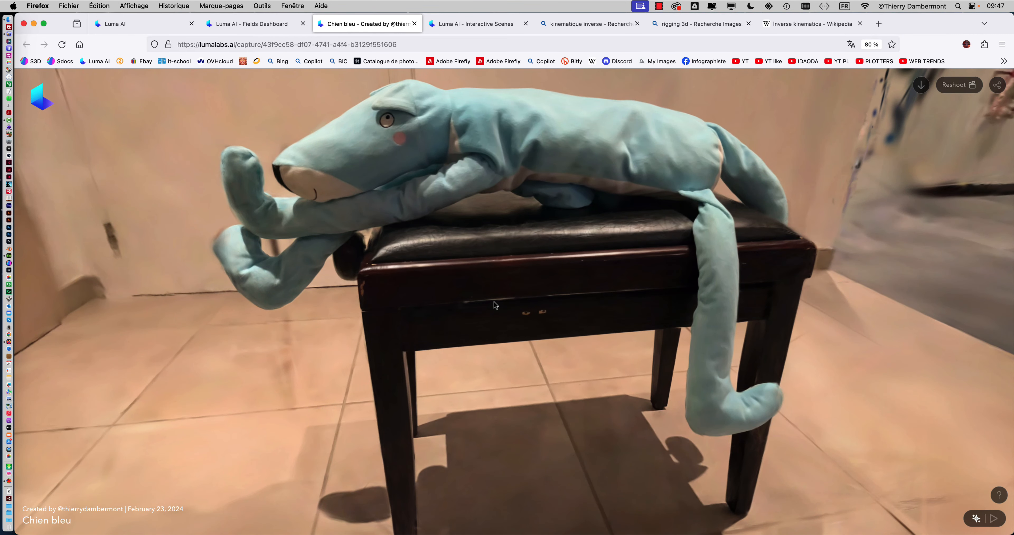
# Step: View the captures dashboard and the share and embed options of the Chien bleu capture
pyautogui.click(251, 29)
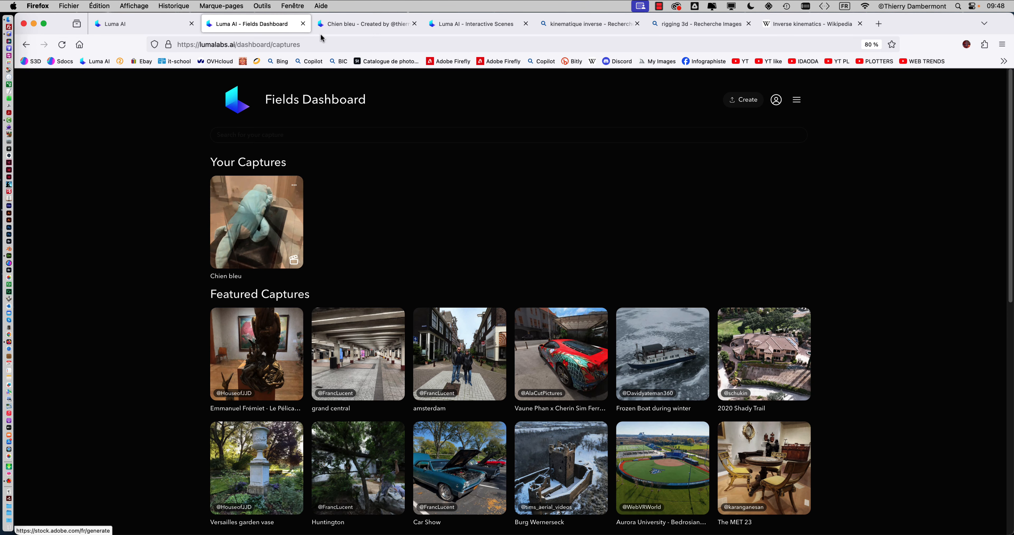
pyautogui.click(326, 26)
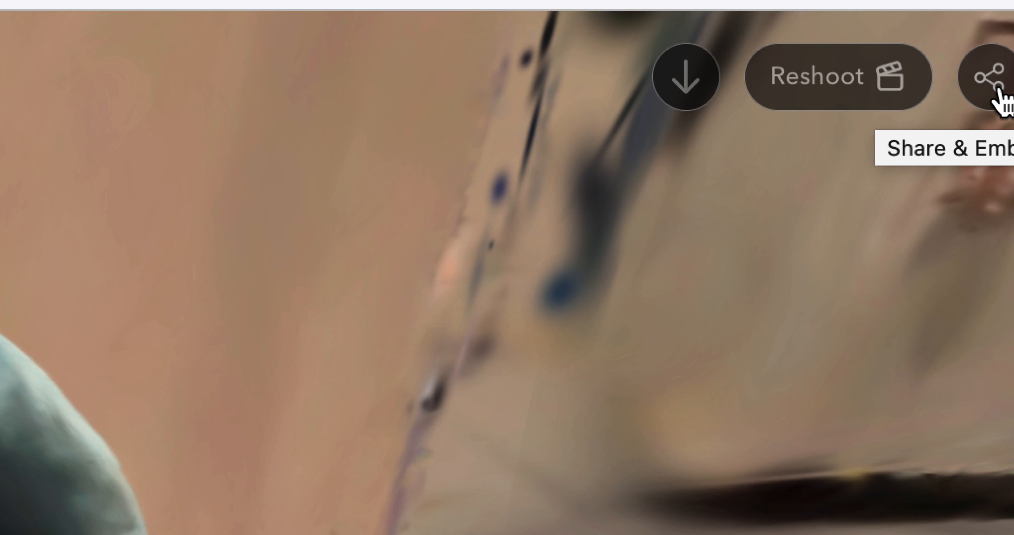
pyautogui.click(997, 92)
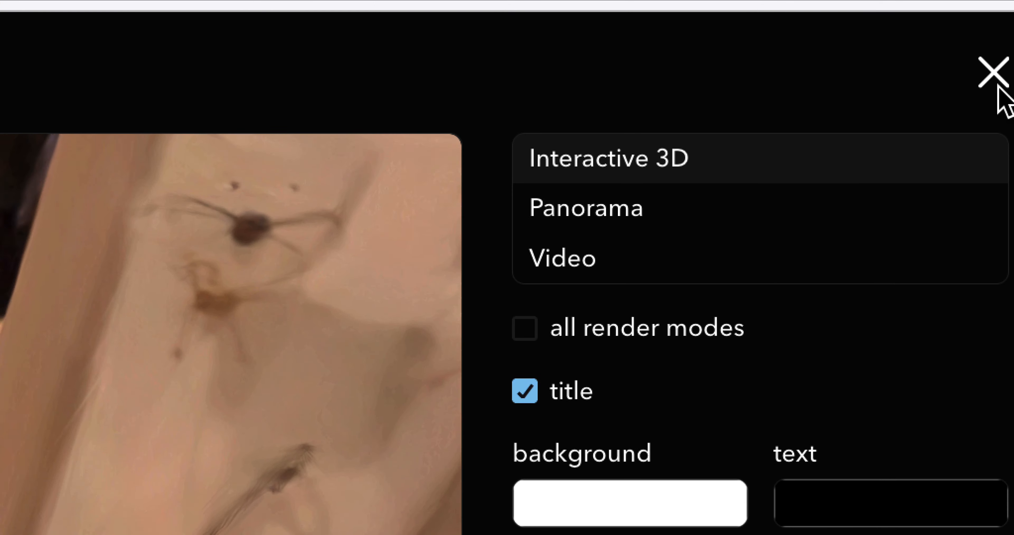
pyautogui.click(997, 88)
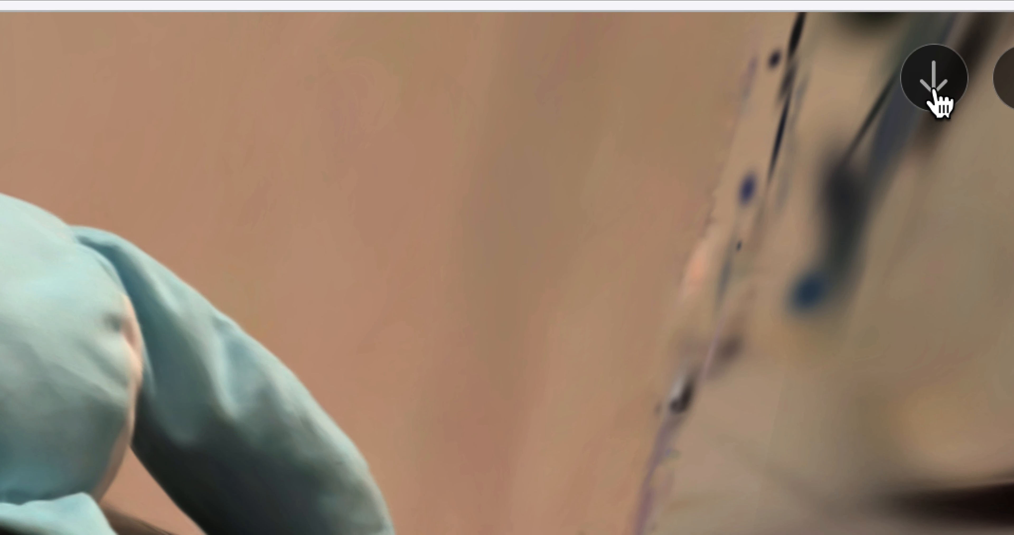
# Step: Open the download options of the Chien bleu capture and list the polygon qualities offered for the GLTF object
pyautogui.click(934, 92)
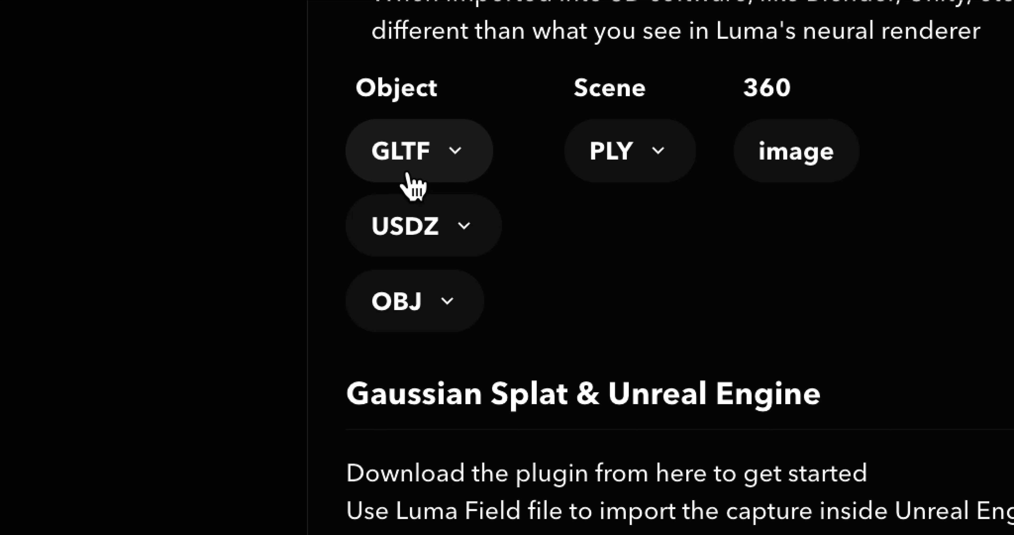
pyautogui.scroll(-5, 408, 173)
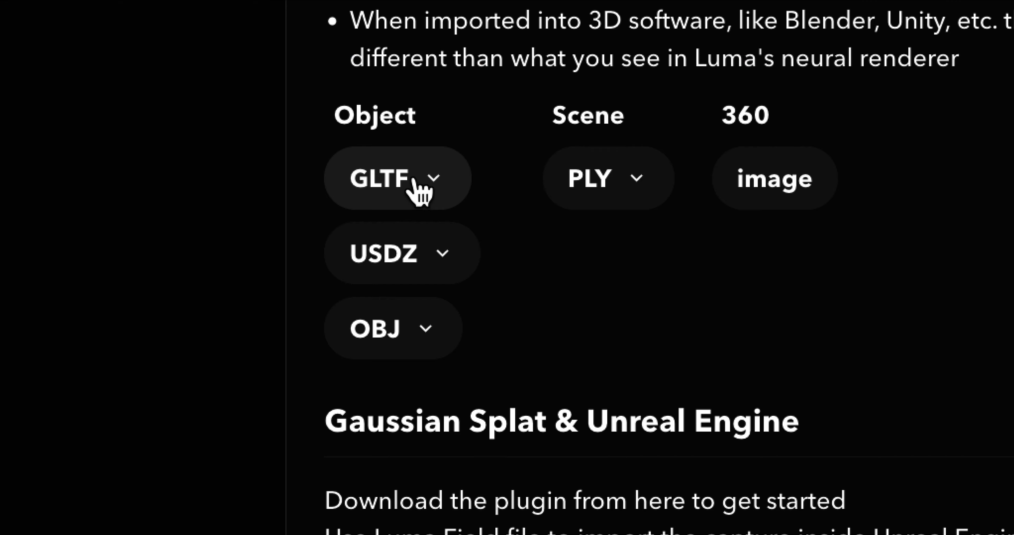
pyautogui.click(418, 191)
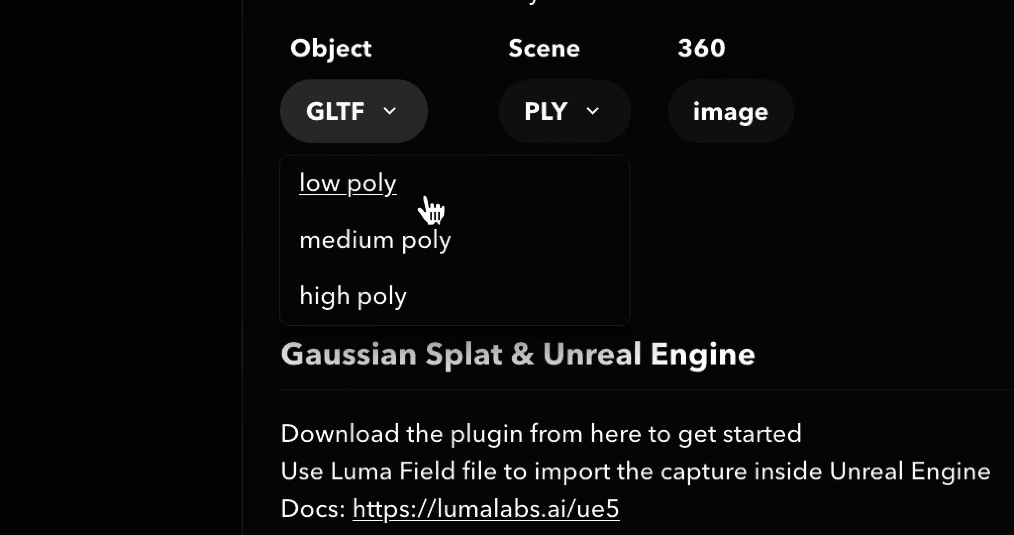
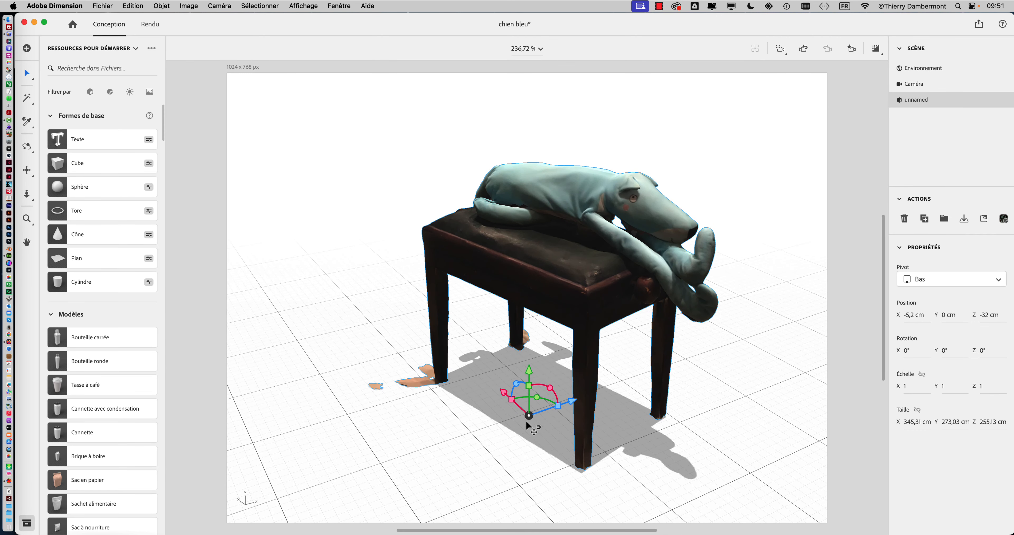
# Step: Move the dog-and-stool model across the ground to about X 77.6 cm and Z 19.1 cm
pyautogui.moveTo(529, 415); pyautogui.dragTo(529, 372)
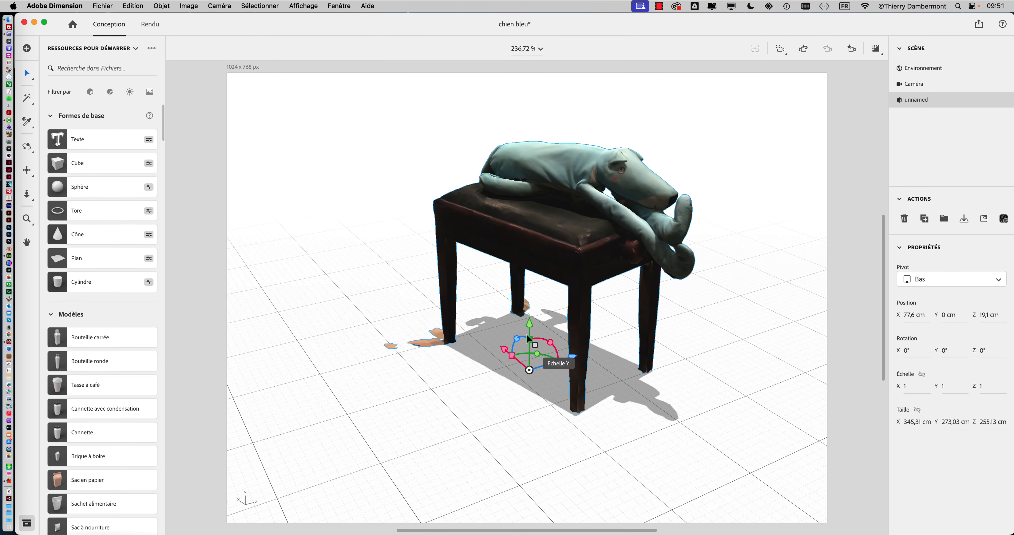
pyautogui.moveTo(527, 332)
pyautogui.mouseDown()
pyautogui.moveTo(518, 242)
pyautogui.moveTo(529, 323)
pyautogui.mouseUp()
# Step: Inspect the model's mesh and texture all around, including the stool legs and the dog's head
pyautogui.moveTo(467, 339); pyautogui.dragTo(567, 364, button='right')
pyautogui.moveTo(473, 321); pyautogui.dragTo(555, 338, button='right')
pyautogui.moveTo(480, 305); pyautogui.dragTo(569, 303, button='right')
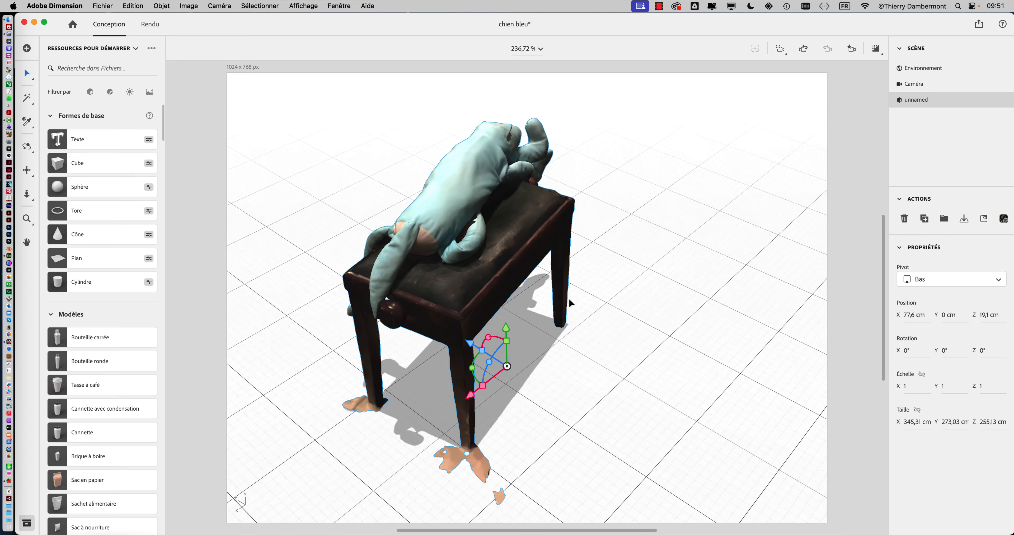
pyautogui.moveTo(486, 310); pyautogui.dragTo(574, 310, button='right')
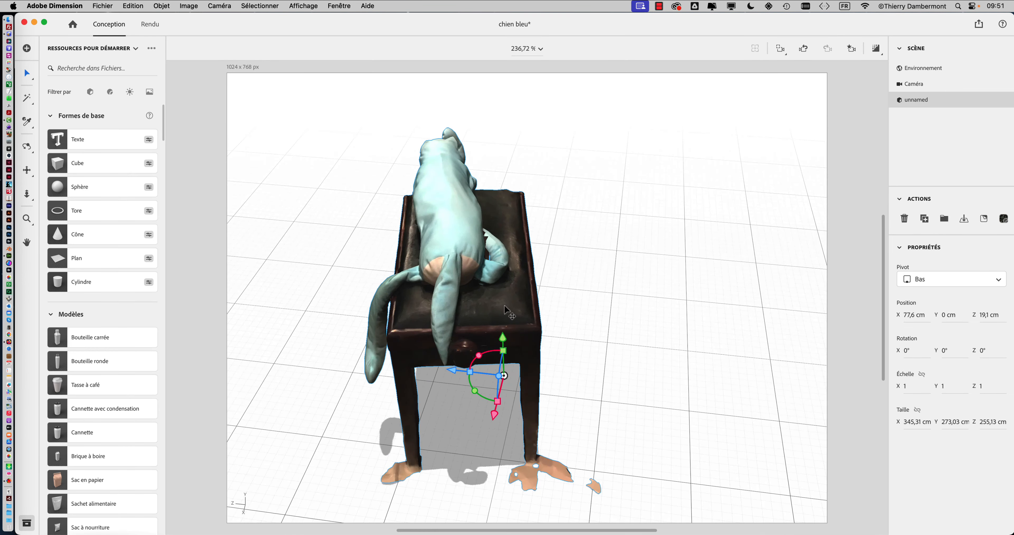
pyautogui.moveTo(507, 311); pyautogui.dragTo(587, 301, button='right')
pyautogui.moveTo(513, 305); pyautogui.dragTo(518, 299, button='right')
pyautogui.scroll(3, 502, 262)
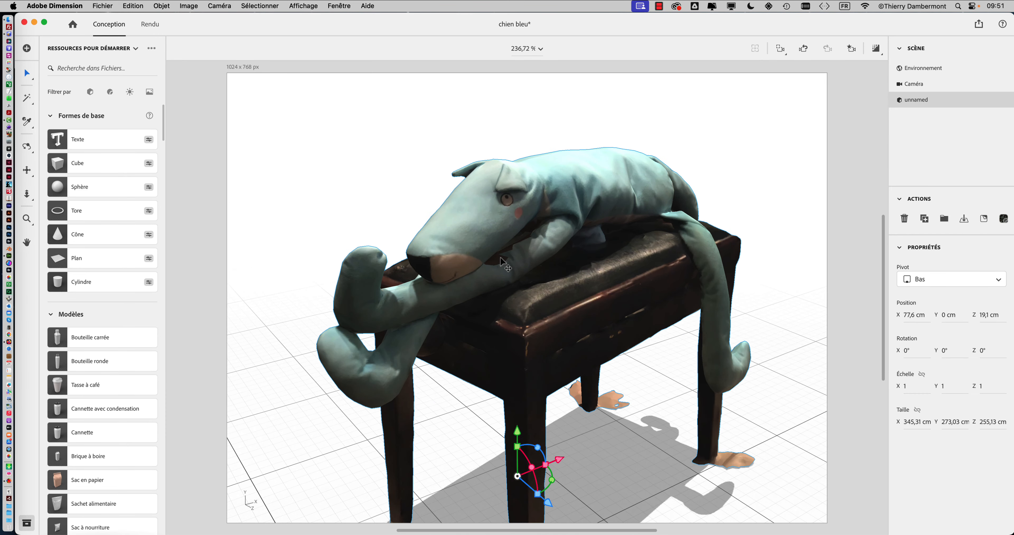
pyautogui.scroll(5, 479, 186)
pyautogui.moveTo(478, 185); pyautogui.dragTo(567, 246, button='right')
pyautogui.scroll(-3, 567, 246)
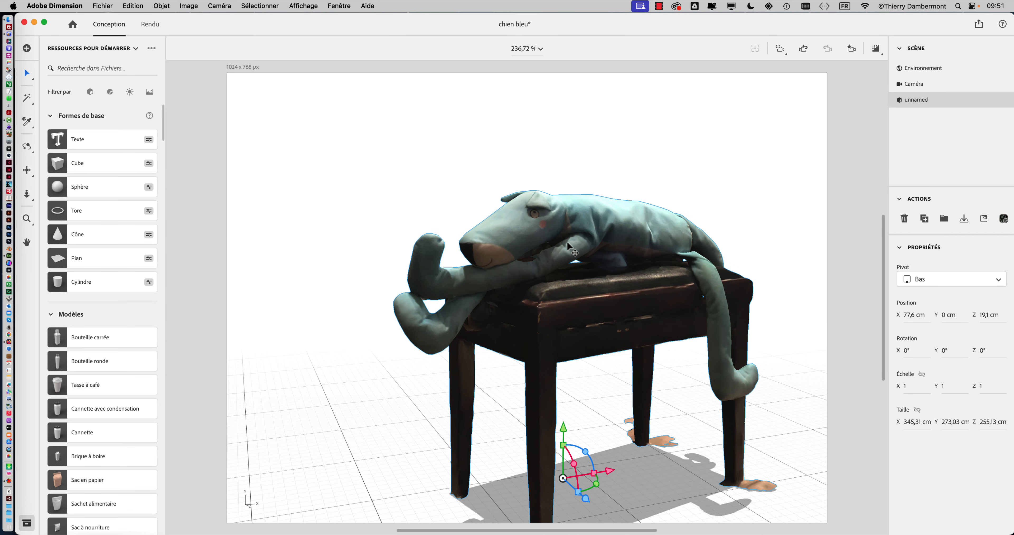
# Step: Switch to Firefox to check the capture's download options, and return to Adobe Dimension
pyautogui.press('super+Tab')
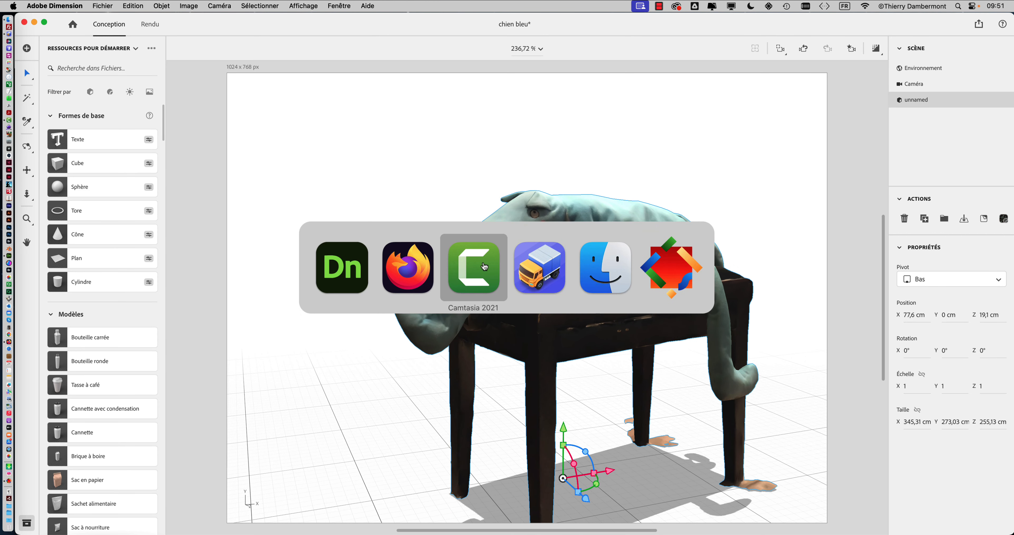
pyautogui.click(414, 271)
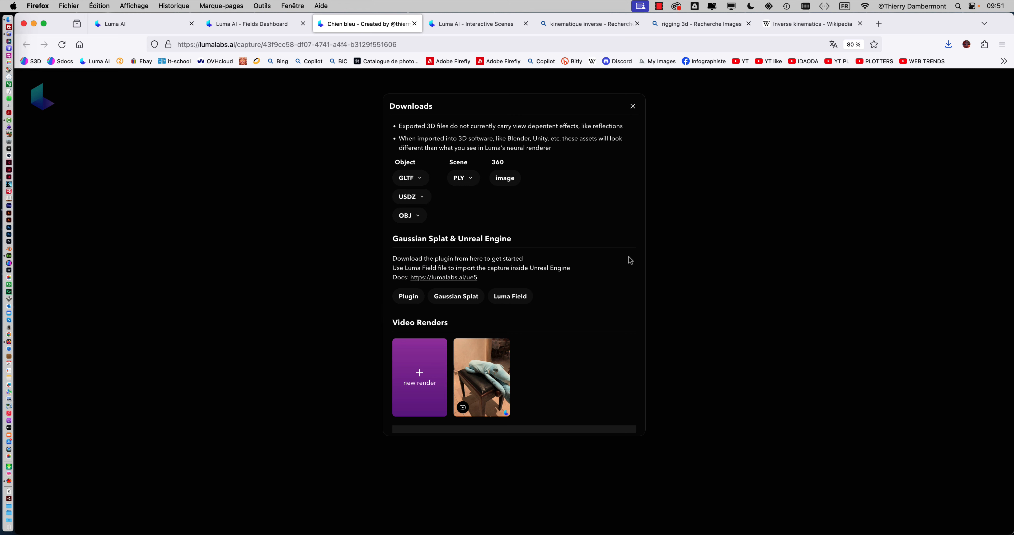
pyautogui.press('super+Tab')
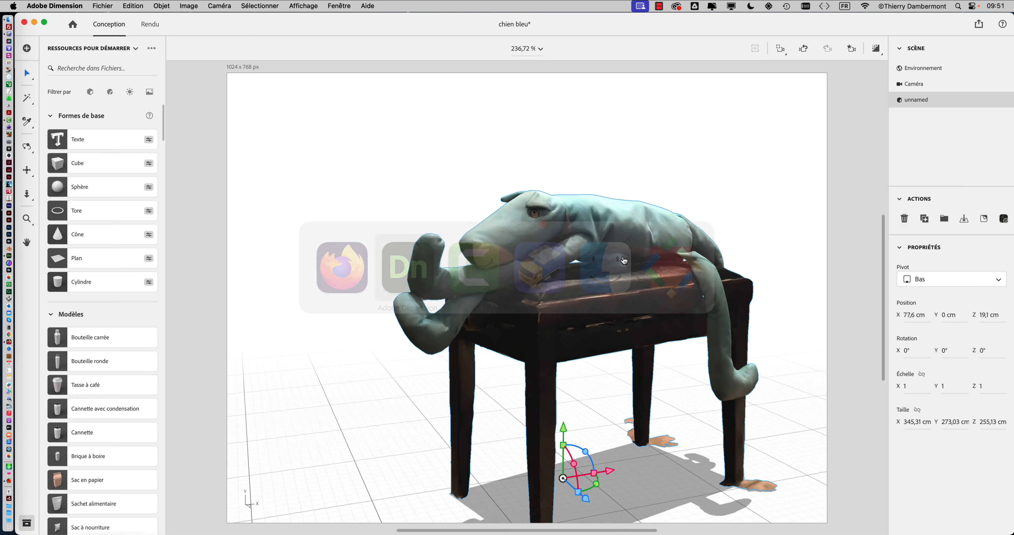
# Step: Import the 3D model Chien_bleu_textured_mesh_glb-HI-POLY.glb from the CRC1 08 folder into the scene
pyautogui.scroll(-3, 348, 212)
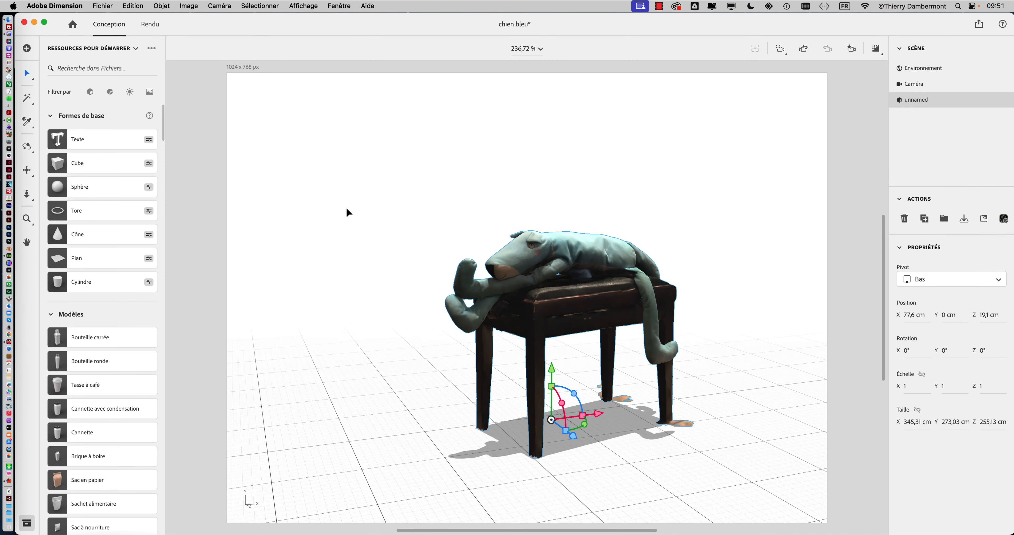
pyautogui.click(103, 6)
pyautogui.moveTo(122, 137)
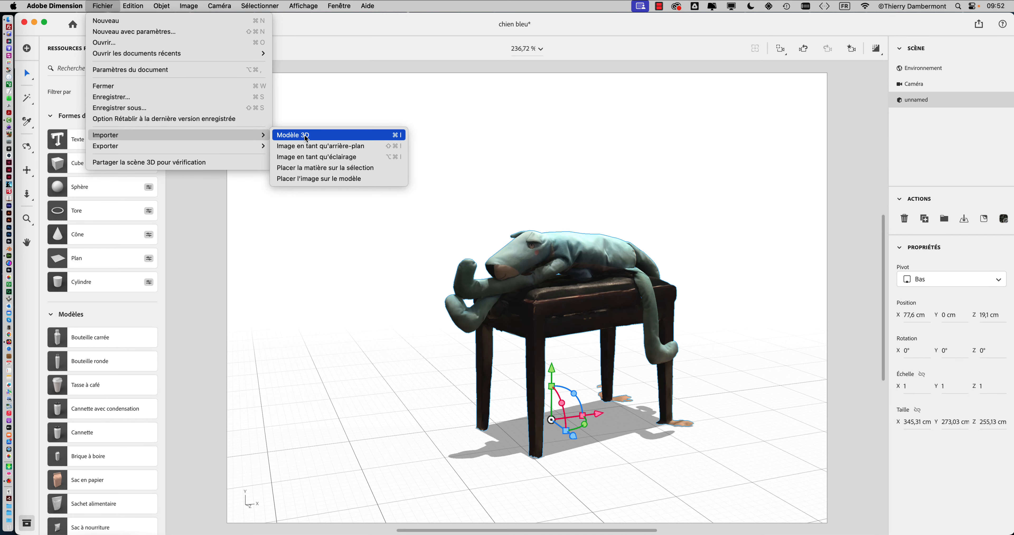
pyautogui.click(309, 145)
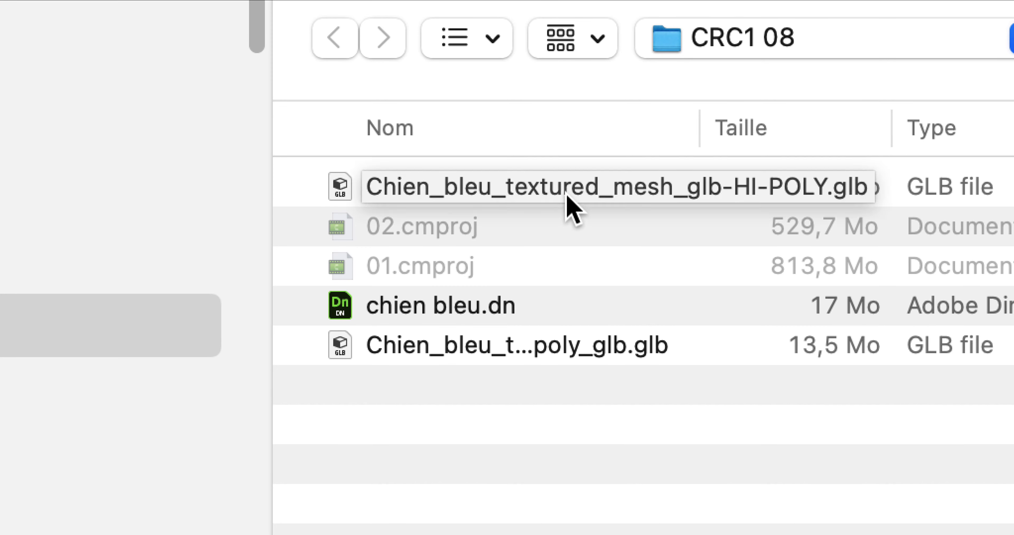
pyautogui.click(567, 195)
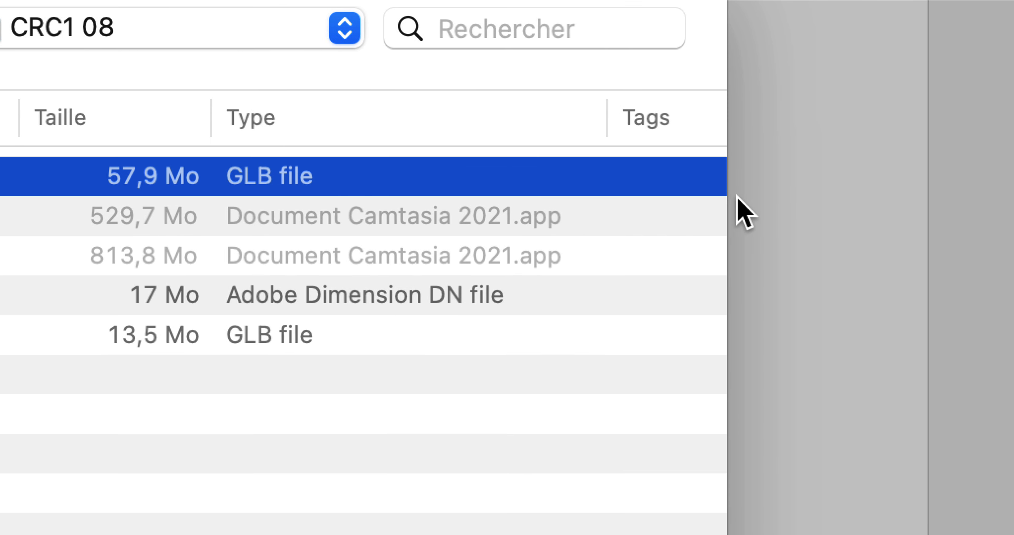
pyautogui.moveTo(736, 201); pyautogui.dragTo(756, 211)
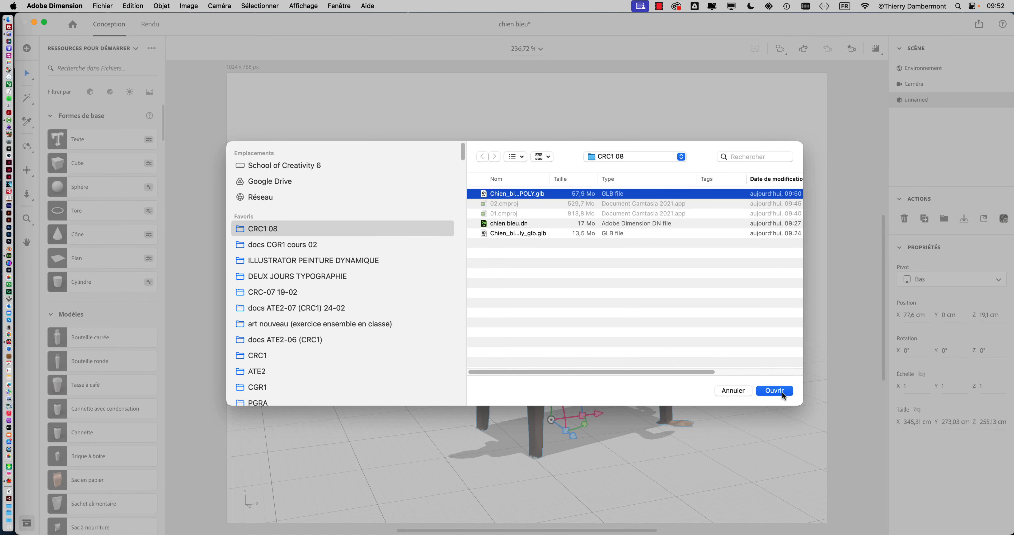
pyautogui.click(774, 390)
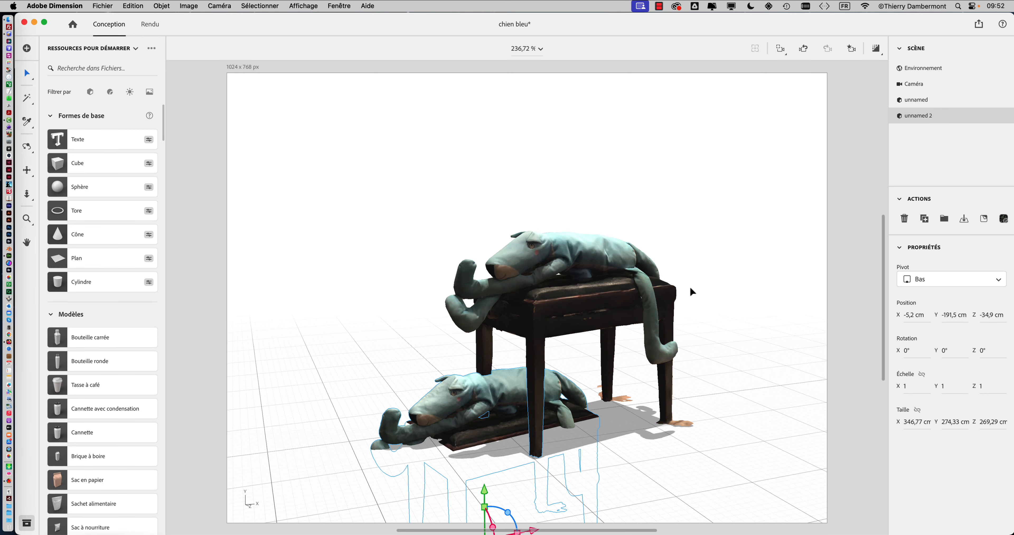
# Step: Place the imported high-poly model on the ground beside the first one, at about X 141.8 cm and Z 306.9 cm
pyautogui.scroll(-5, 687, 286)
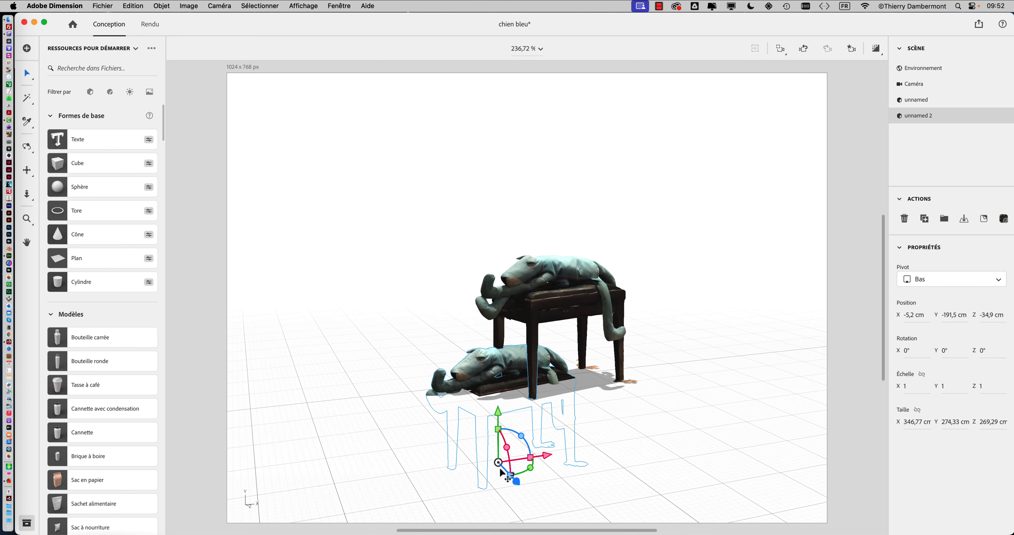
pyautogui.moveTo(502, 472); pyautogui.dragTo(641, 420)
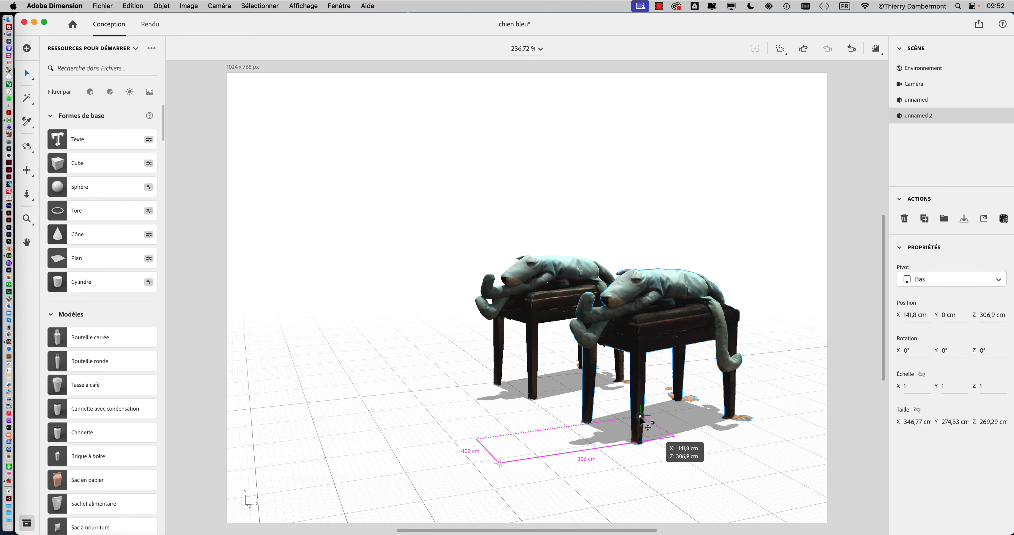
# Step: Compare both models side by side and examine the first model's dog head and eye up close
pyautogui.scroll(4, 656, 339)
pyautogui.moveTo(625, 339); pyautogui.dragTo(720, 342, button='right')
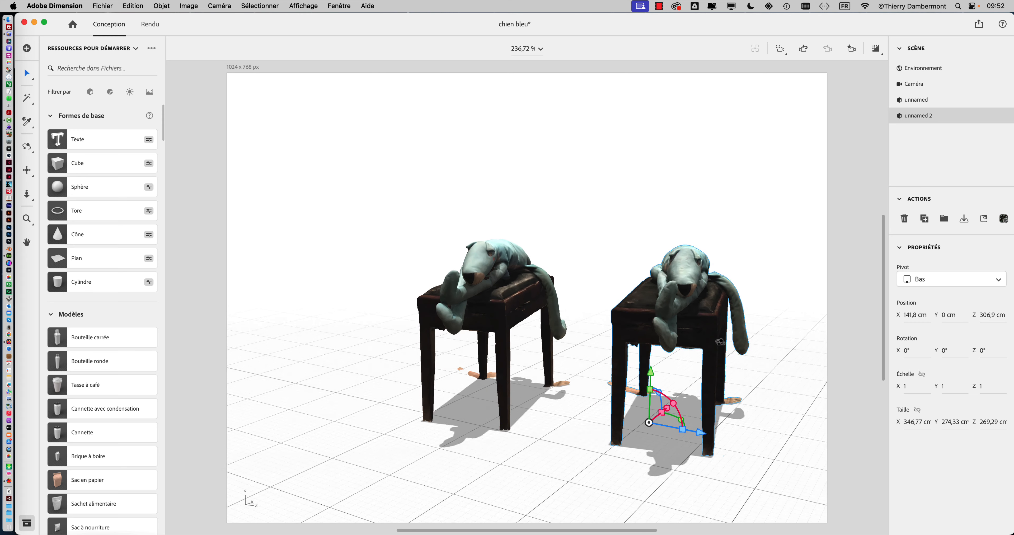
pyautogui.scroll(5, 465, 258)
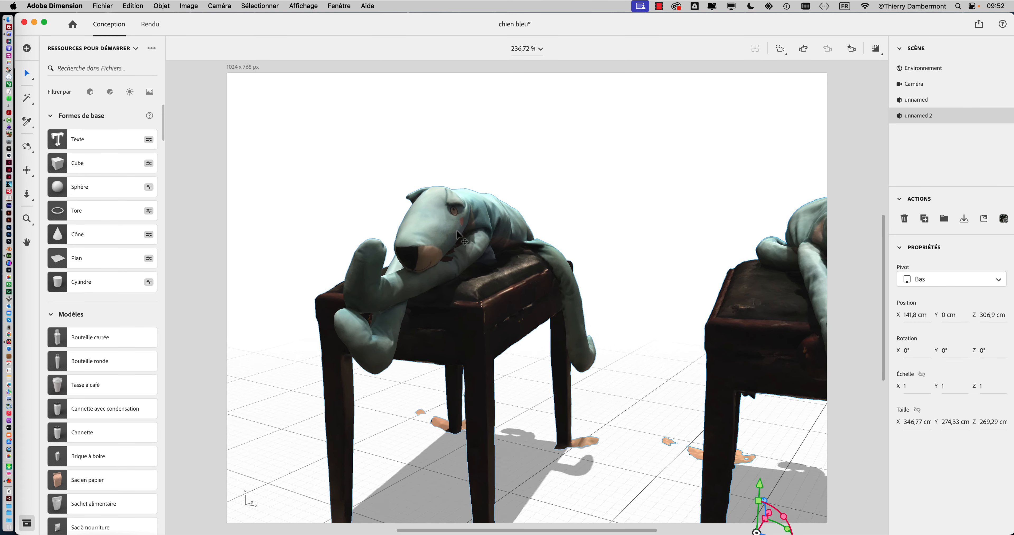
pyautogui.scroll(6, 456, 230)
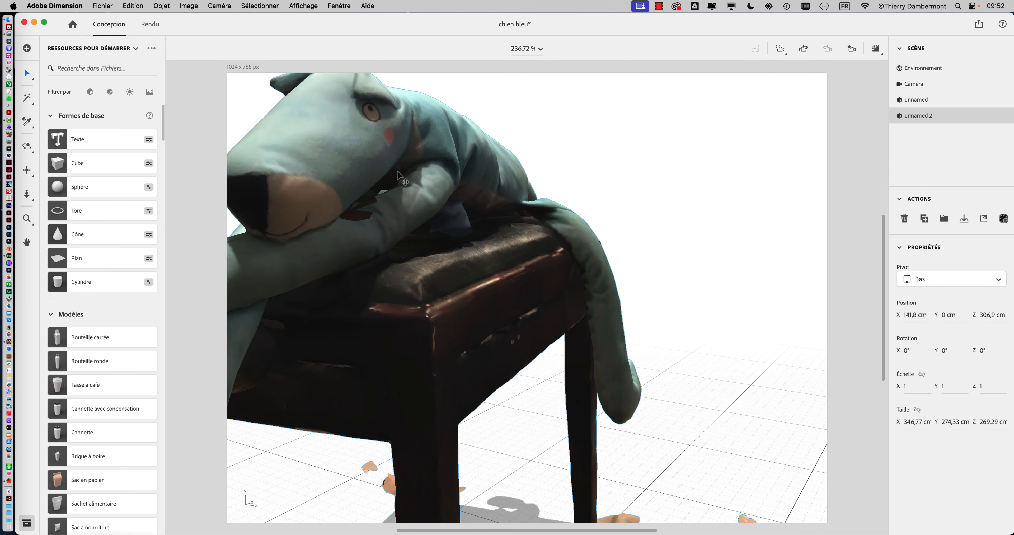
pyautogui.scroll(6, 463, 235)
pyautogui.scroll(5, 442, 224)
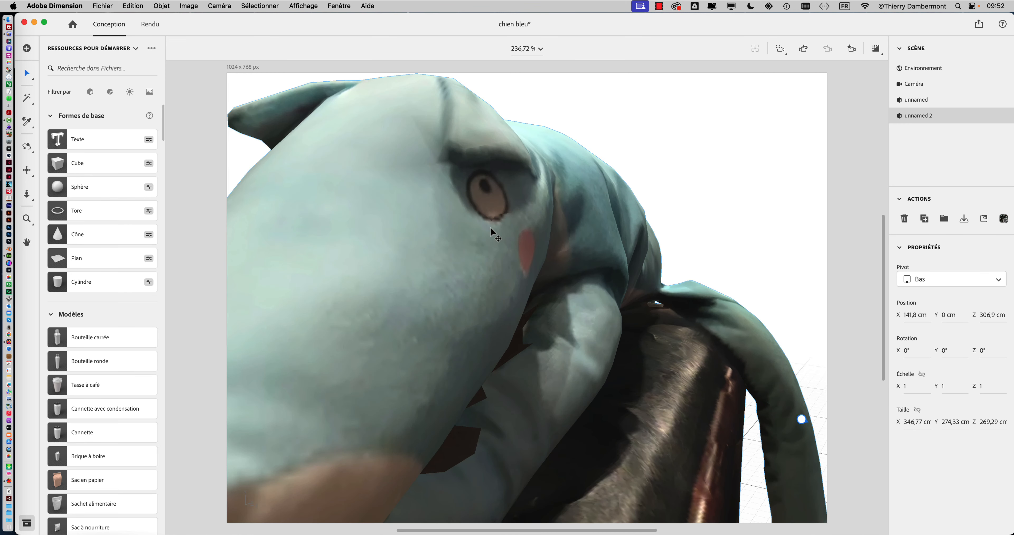
pyautogui.moveTo(490, 226); pyautogui.dragTo(550, 317, button='right')
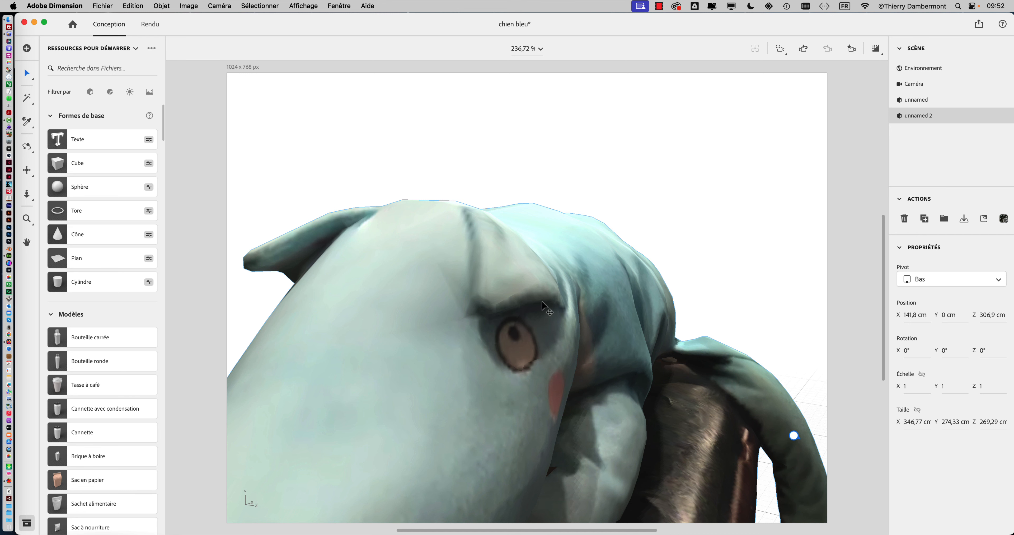
# Step: Examine the low-poly dog's head up close, from the eye and brow down to the muzzle and front paw
pyautogui.scroll(2, 471, 253)
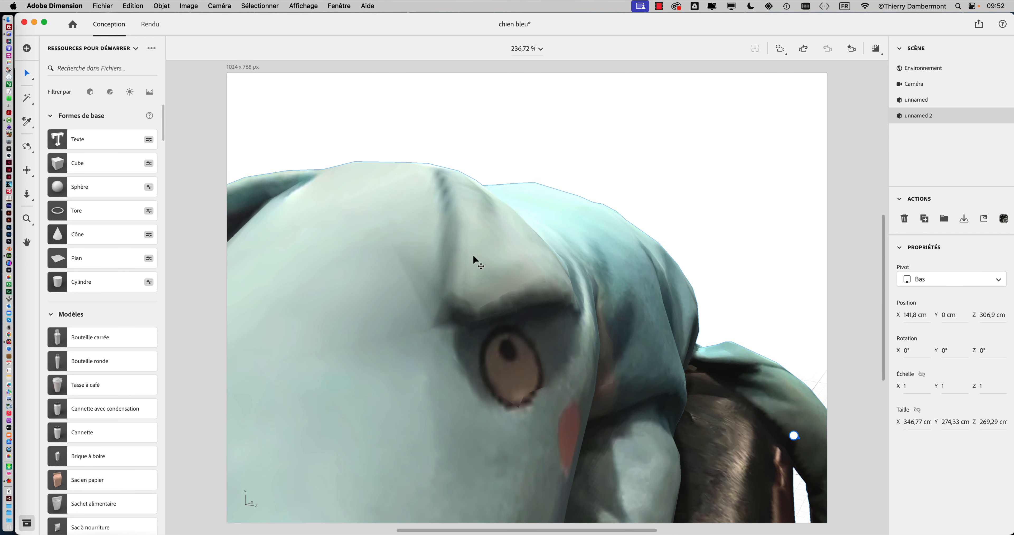
pyautogui.scroll(-5, 470, 258)
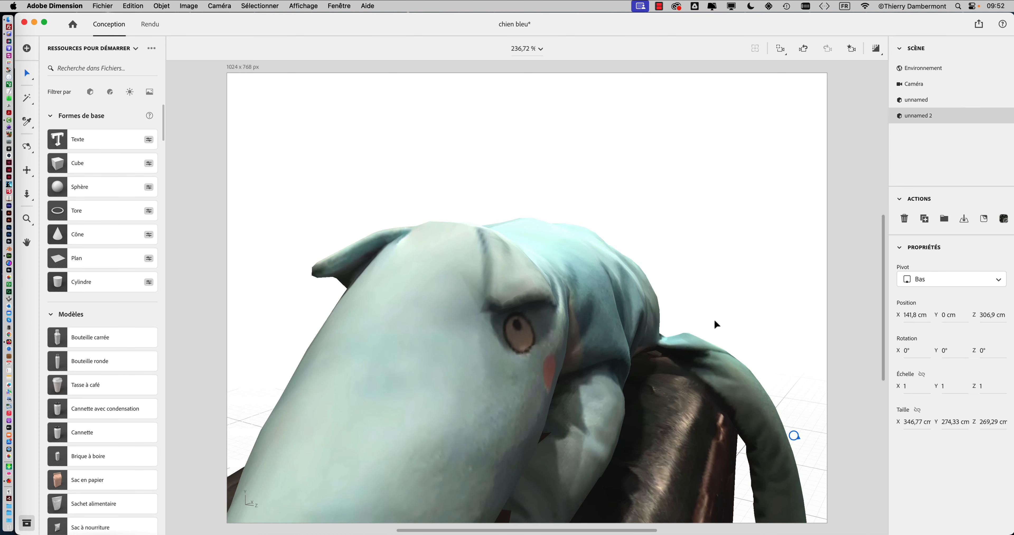
pyautogui.scroll(-6, 714, 321)
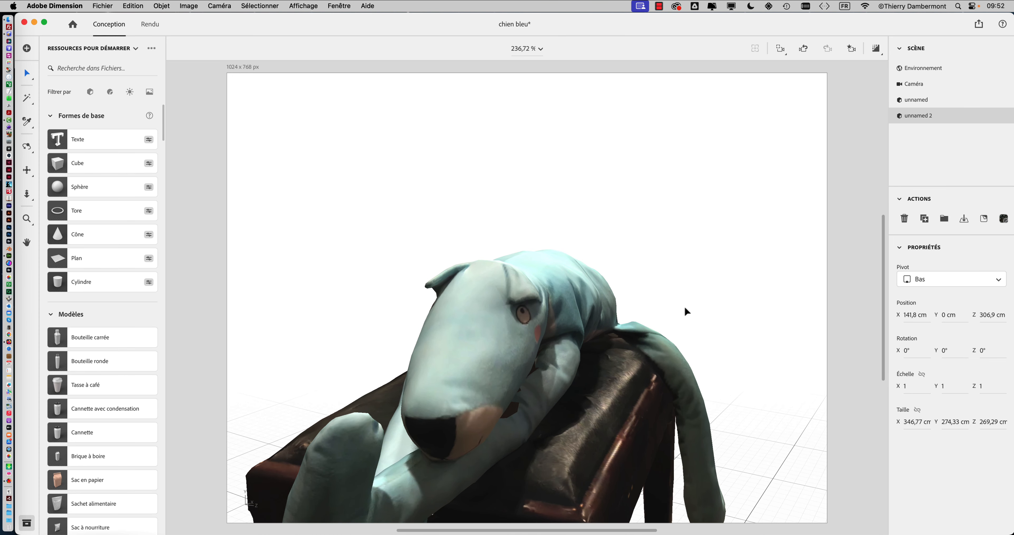
pyautogui.scroll(2, 661, 310)
pyautogui.moveTo(676, 311); pyautogui.dragTo(668, 287, button='middle')
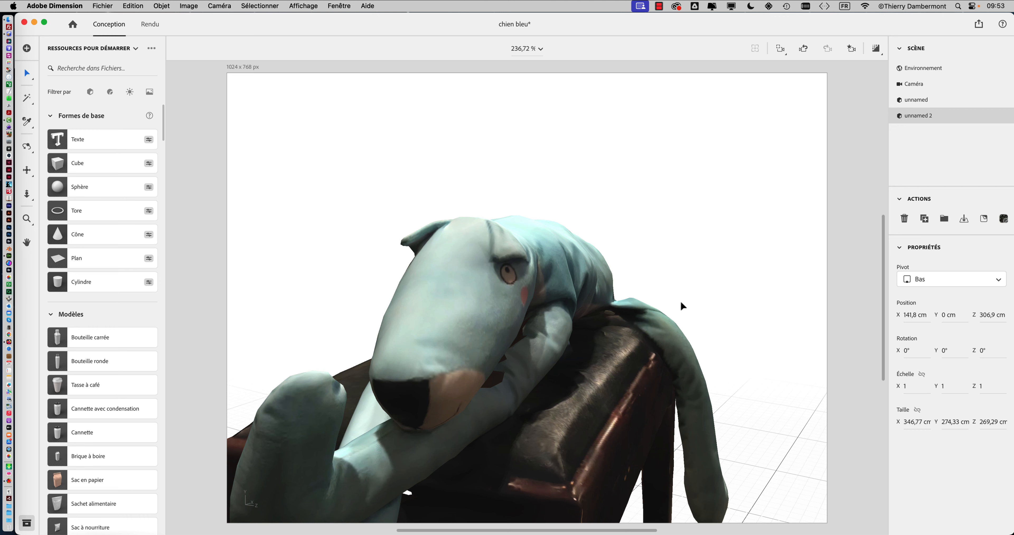
# Step: Examine the high-poly model's head, muzzle and eye up close from several angles
pyautogui.moveTo(683, 298); pyautogui.dragTo(386, 216, button='middle')
pyautogui.scroll(-1, 519, 253)
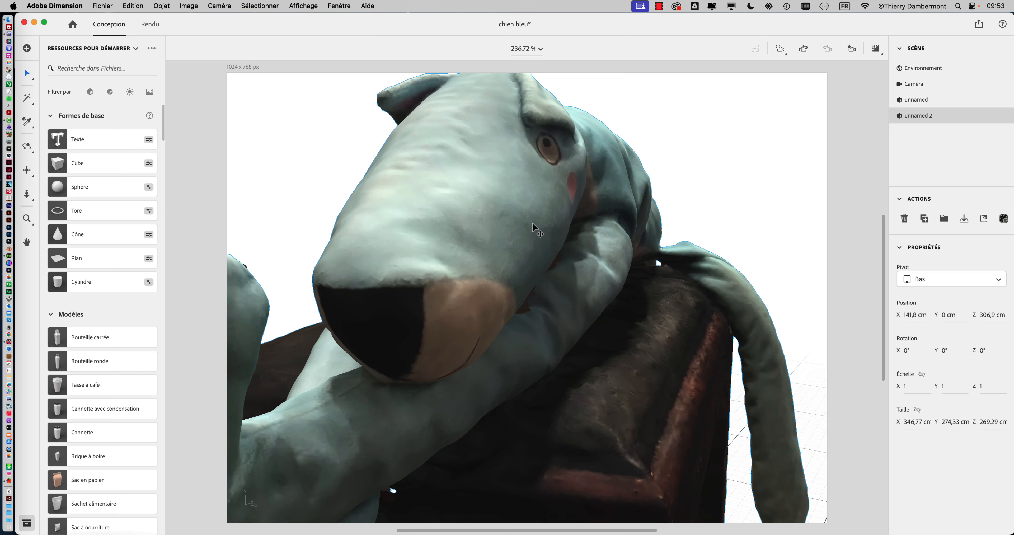
pyautogui.moveTo(545, 232); pyautogui.dragTo(464, 255, button='right')
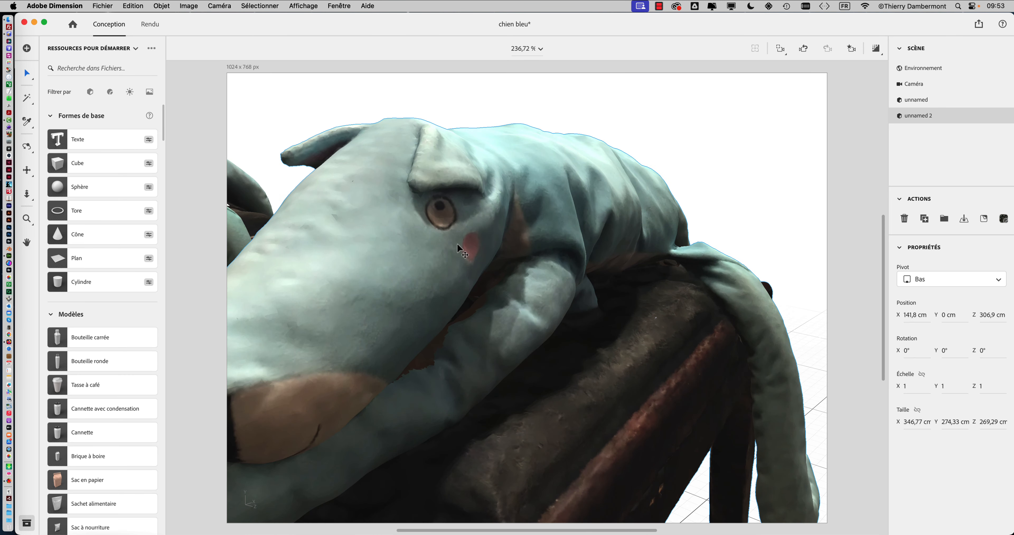
pyautogui.moveTo(456, 243); pyautogui.dragTo(530, 277, button='middle')
pyautogui.moveTo(530, 281)
pyautogui.mouseDown(button='right')
pyautogui.moveTo(513, 260)
pyautogui.moveTo(609, 267)
pyautogui.moveTo(527, 262)
pyautogui.mouseUp(button='right')
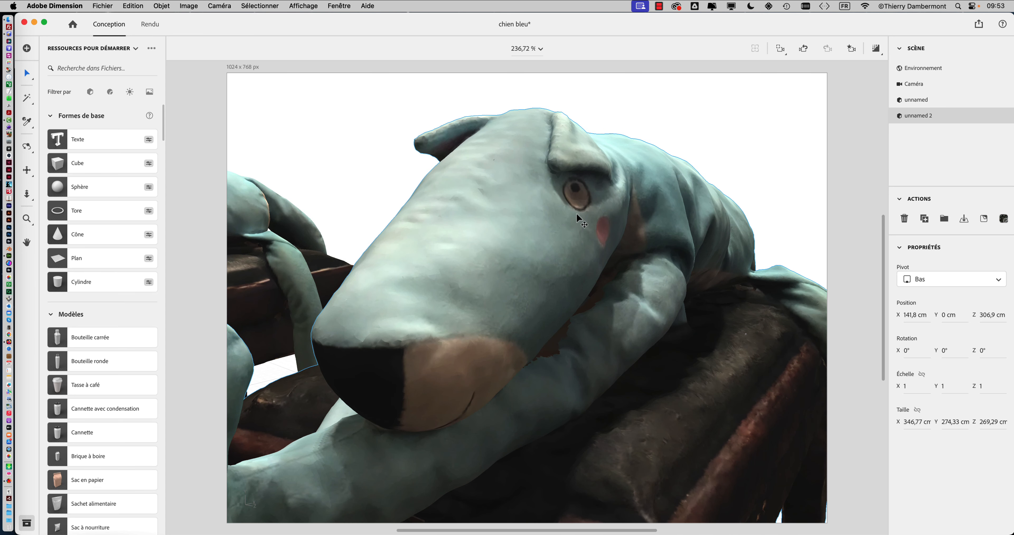
pyautogui.scroll(5, 574, 209)
pyautogui.moveTo(572, 208); pyautogui.dragTo(533, 279, button='middle')
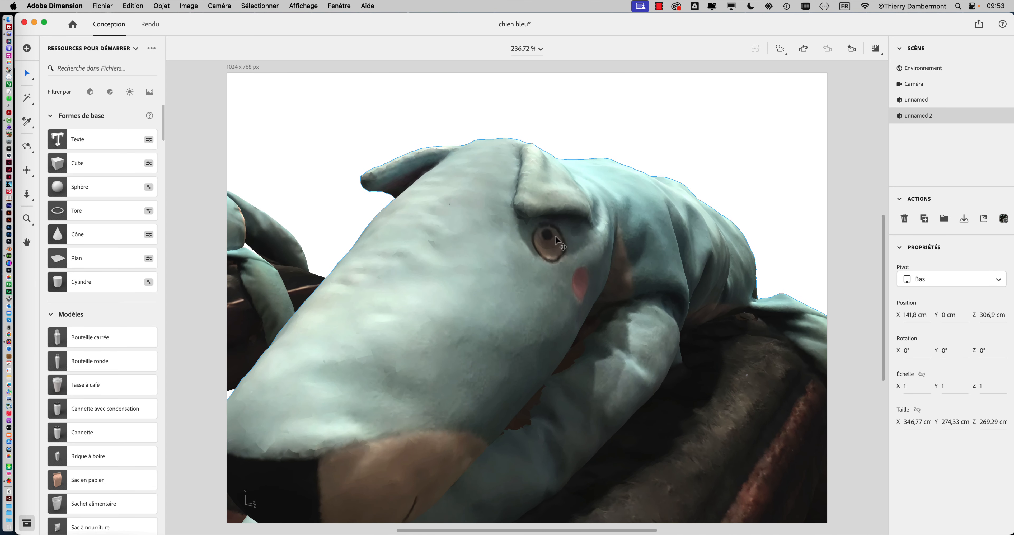
pyautogui.scroll(2, 554, 233)
pyautogui.moveTo(553, 234); pyautogui.dragTo(594, 242, button='right')
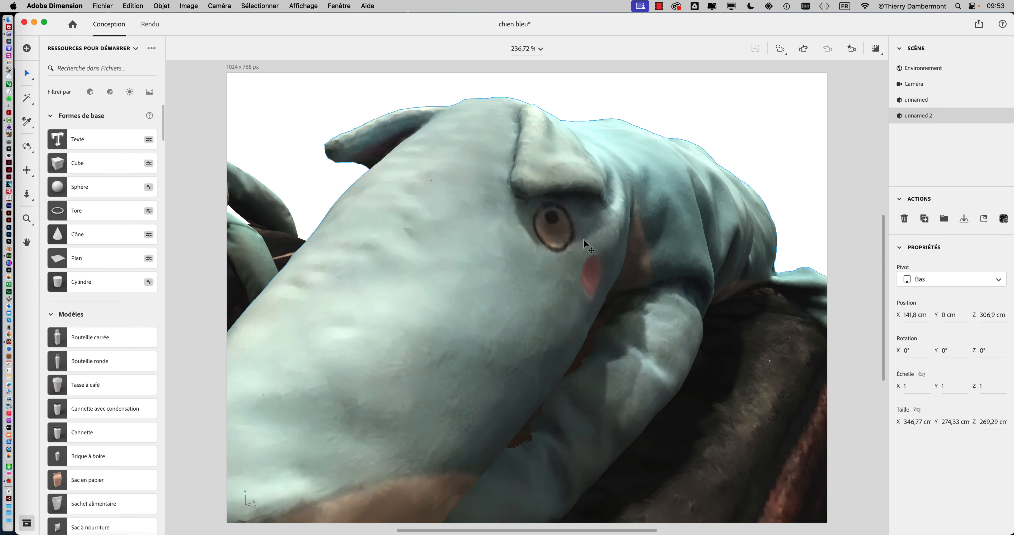
pyautogui.moveTo(373, 220); pyautogui.dragTo(351, 228, button='right')
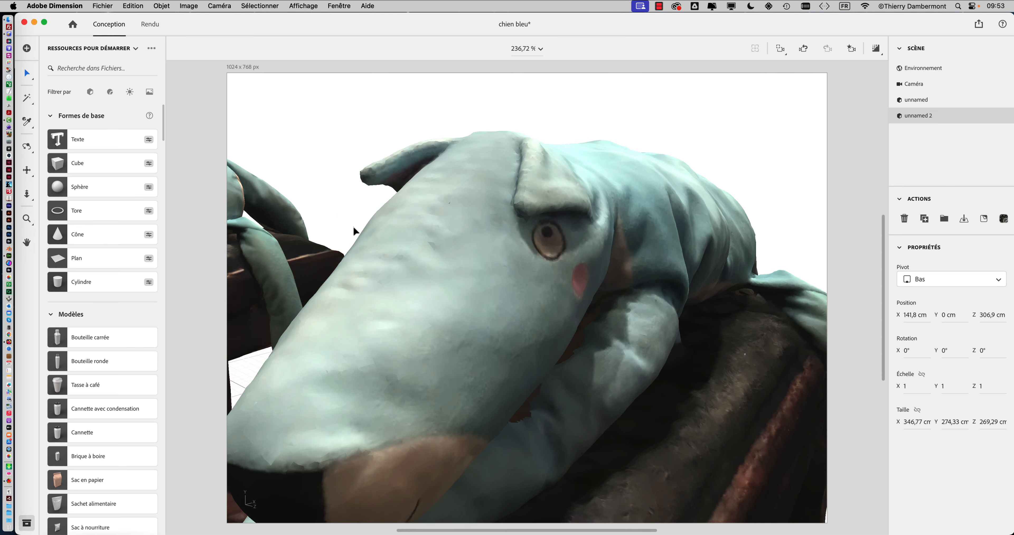
# Step: Return to the low-poly model and inspect its eye, ear and cheek texture at close range
pyautogui.click(353, 227)
pyautogui.moveTo(353, 227); pyautogui.dragTo(693, 247, button='middle')
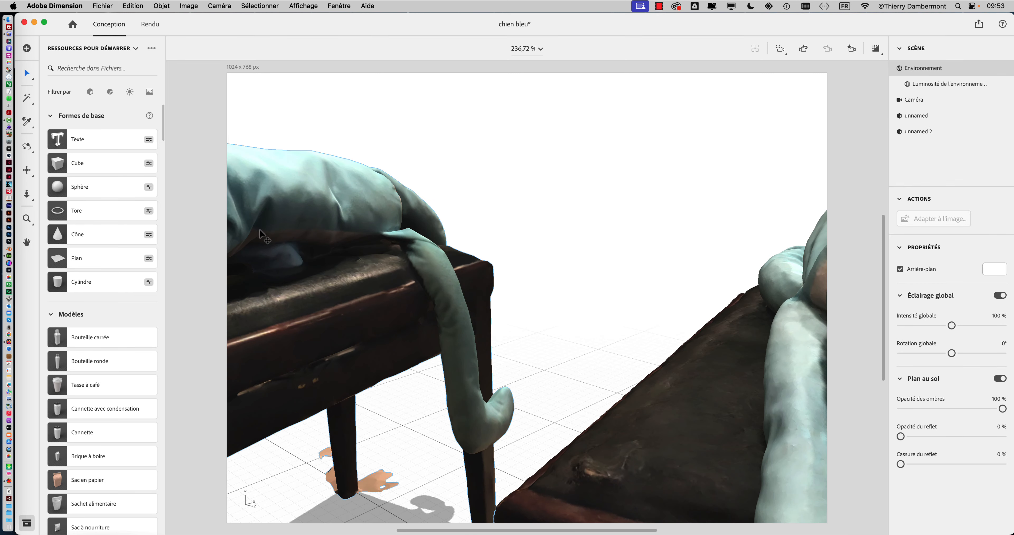
pyautogui.moveTo(259, 230); pyautogui.dragTo(510, 295, button='middle')
pyautogui.scroll(10, 533, 240)
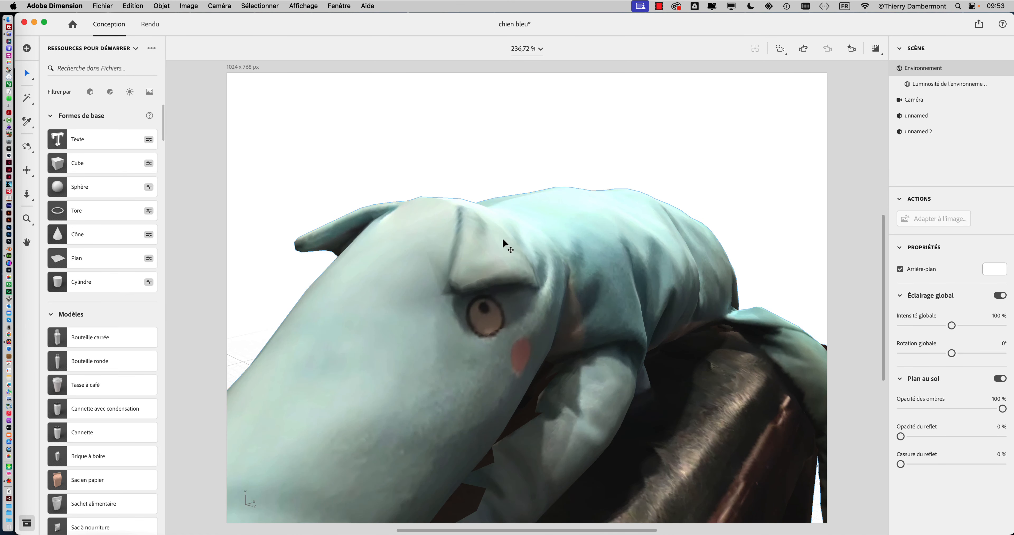
pyautogui.scroll(5, 500, 242)
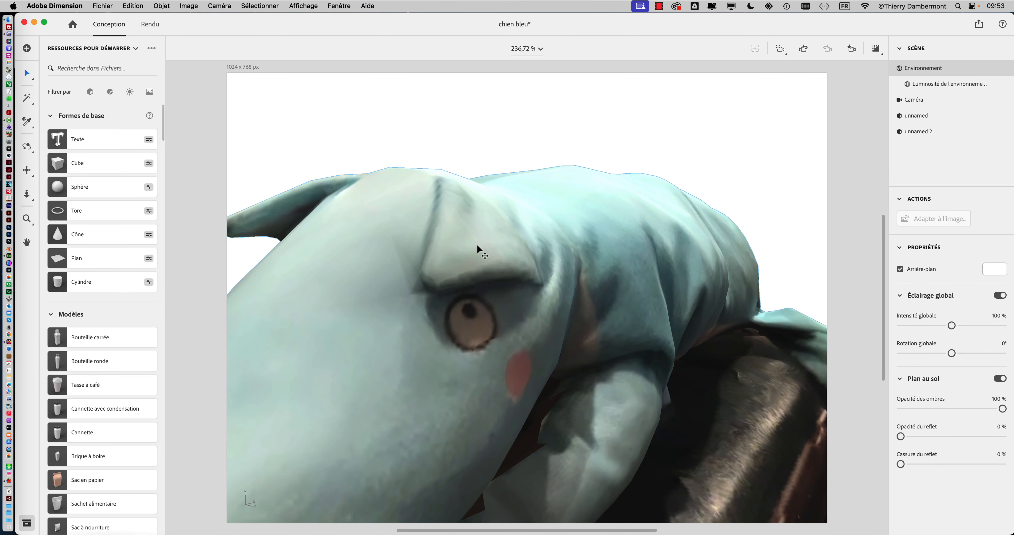
pyautogui.scroll(6, 437, 217)
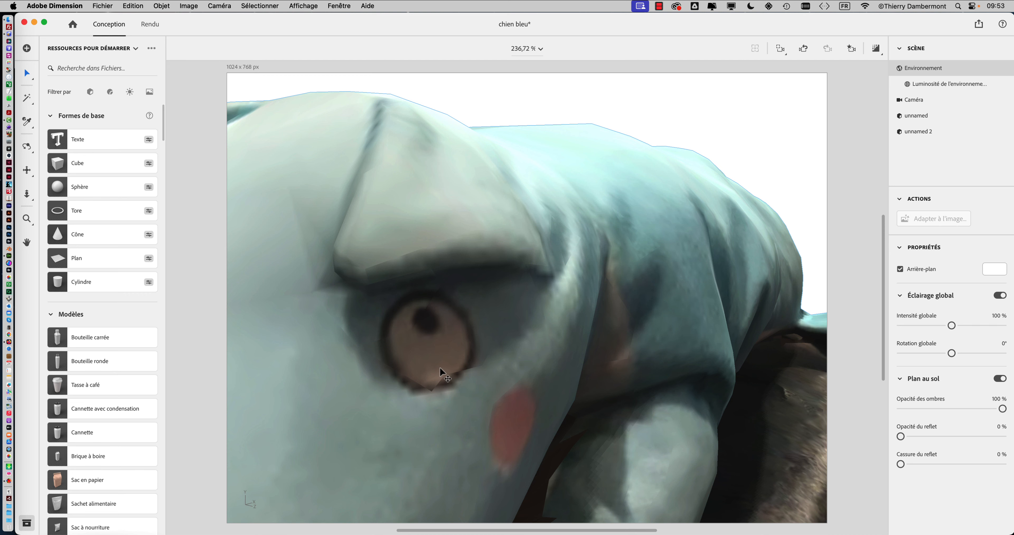
pyautogui.scroll(-12, 522, 360)
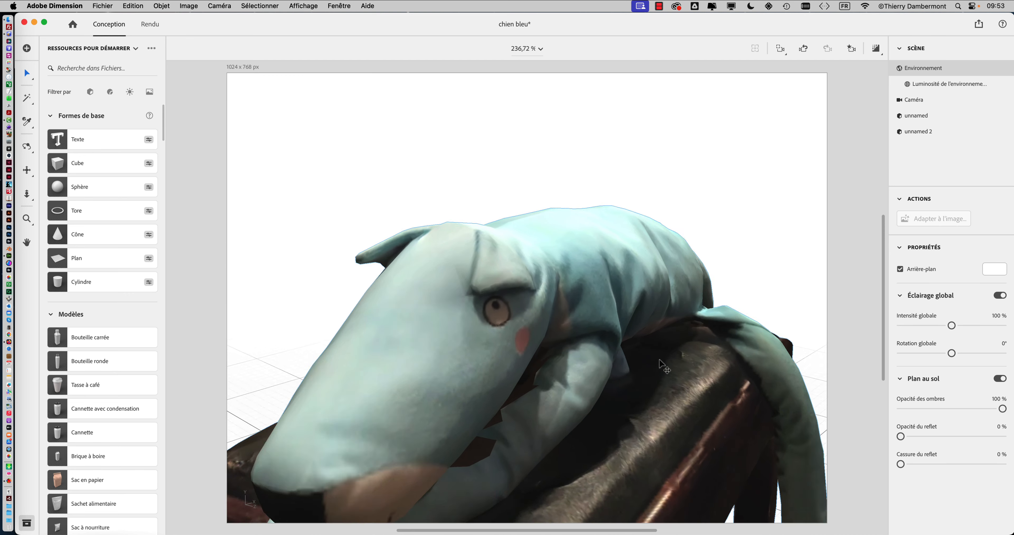
# Step: Inspect the high-poly dog's eye, ear relief and fabric folds for comparison with the low-poly version
pyautogui.moveTo(685, 350); pyautogui.dragTo(527, 195, button='right')
pyautogui.scroll(6, 527, 195)
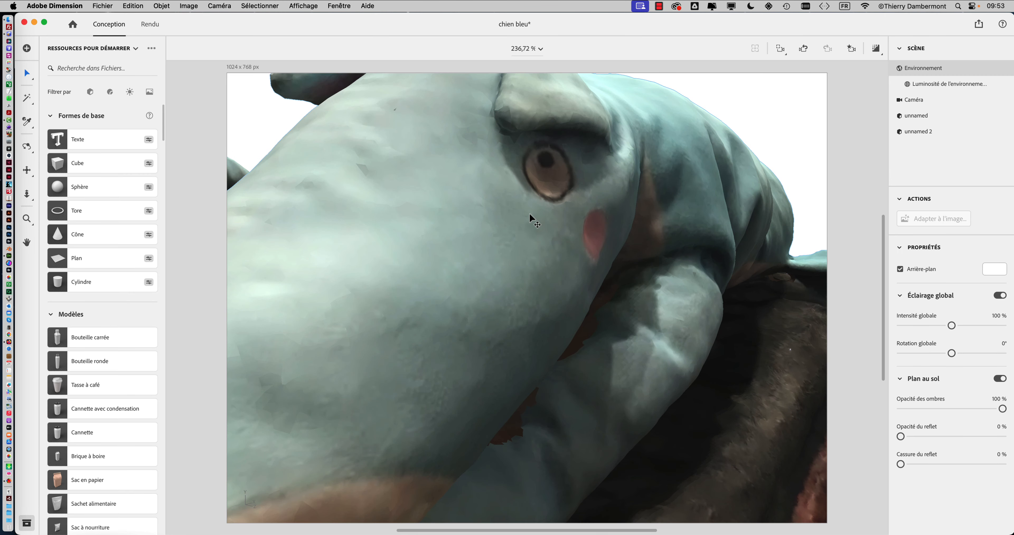
pyautogui.moveTo(589, 269); pyautogui.dragTo(600, 319, button='middle')
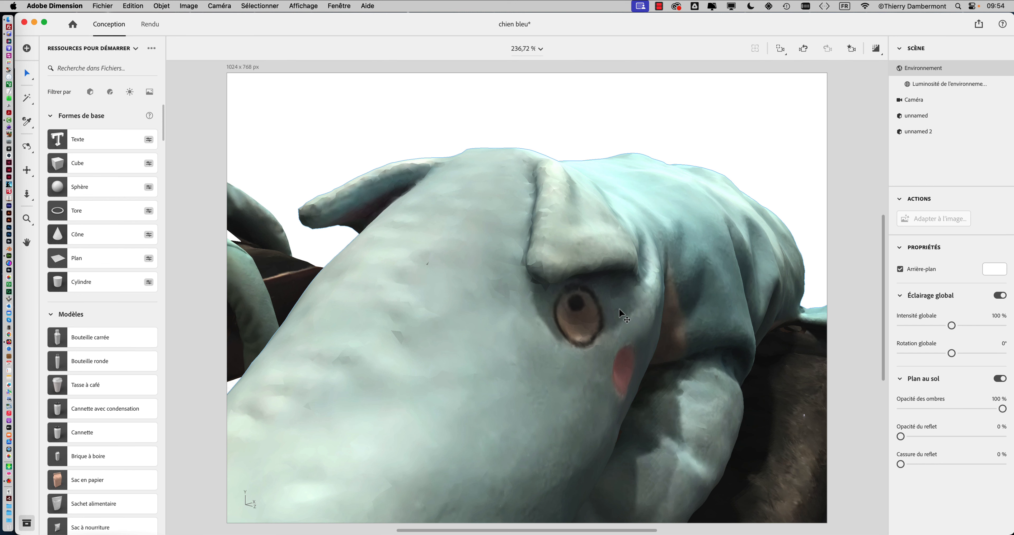
pyautogui.scroll(-4, 619, 309)
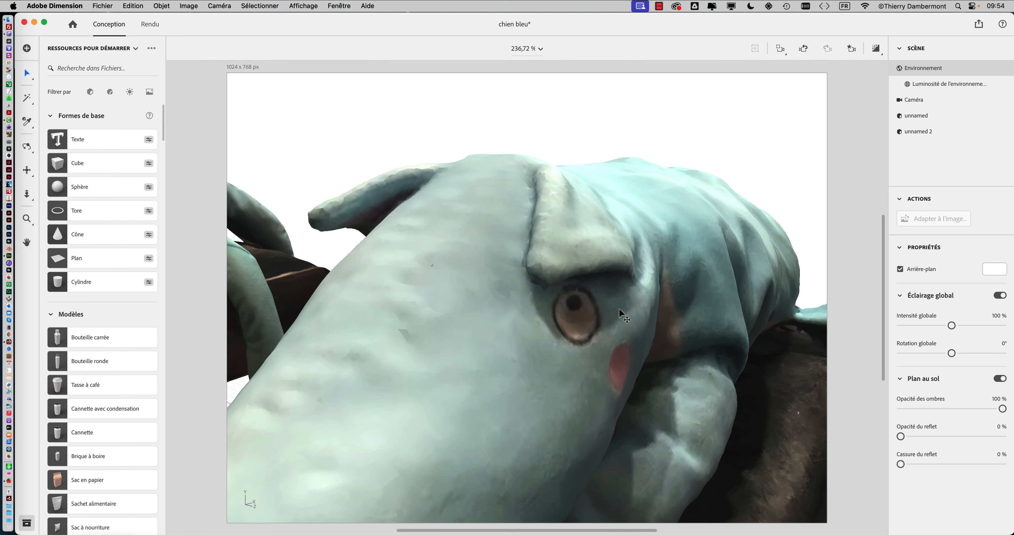
pyautogui.scroll(-2, 619, 308)
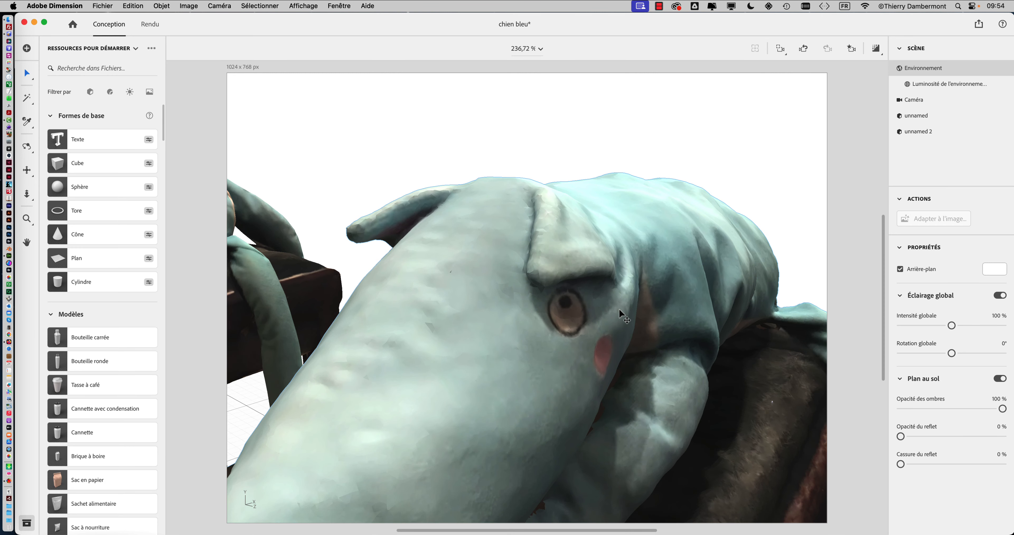
pyautogui.scroll(5, 618, 309)
pyautogui.moveTo(639, 303); pyautogui.dragTo(618, 301, button='middle')
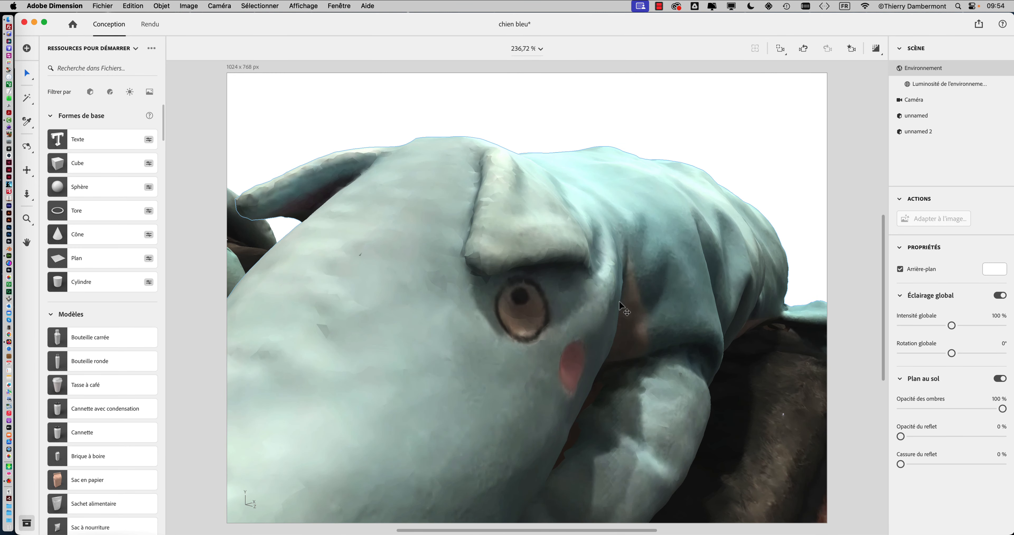
pyautogui.scroll(-4, 619, 301)
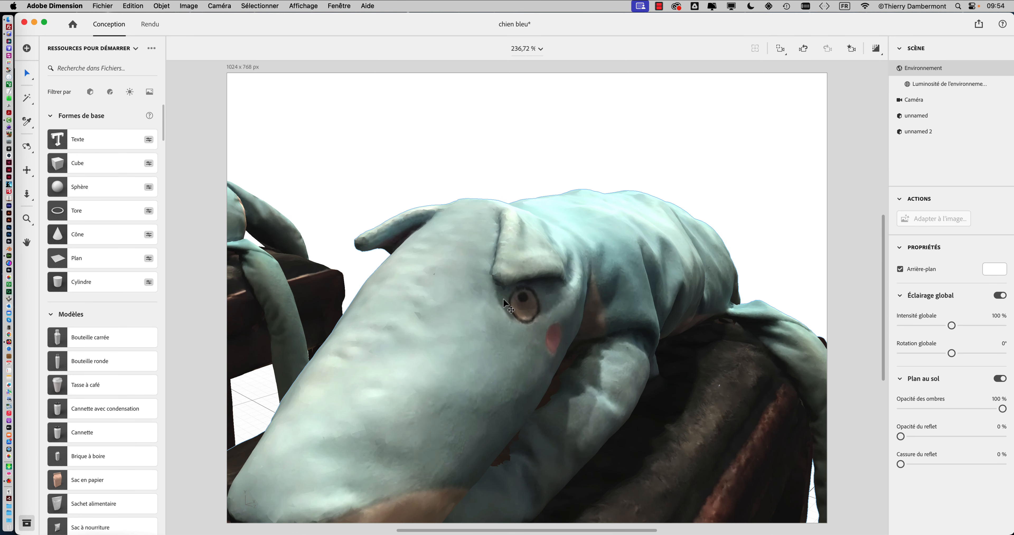
pyautogui.scroll(2, 503, 297)
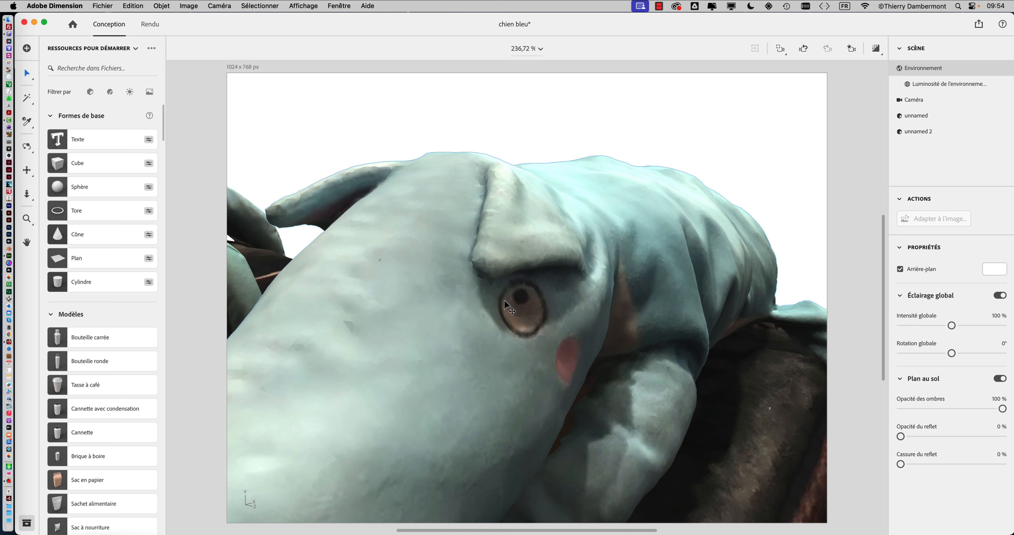
pyautogui.scroll(5, 504, 299)
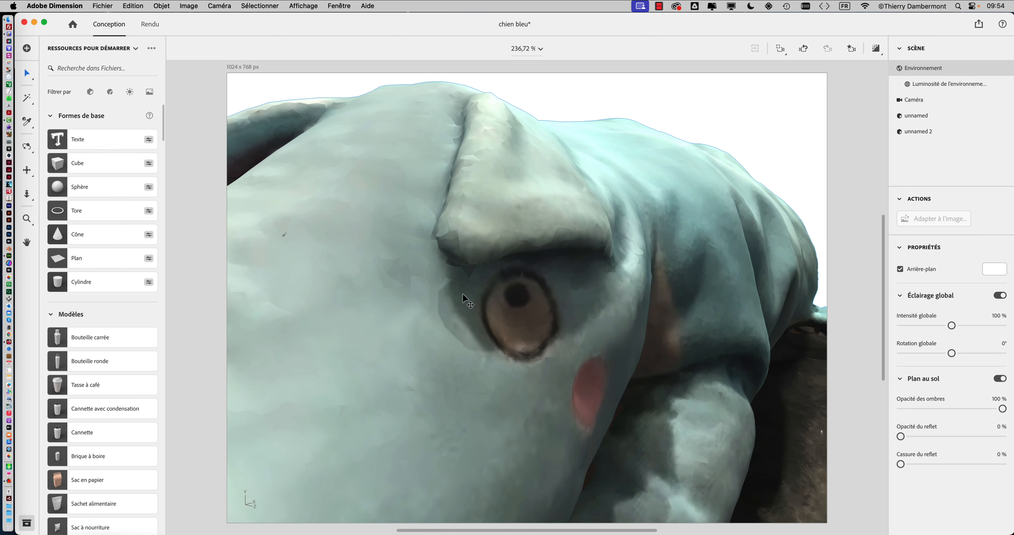
pyautogui.scroll(-8, 422, 298)
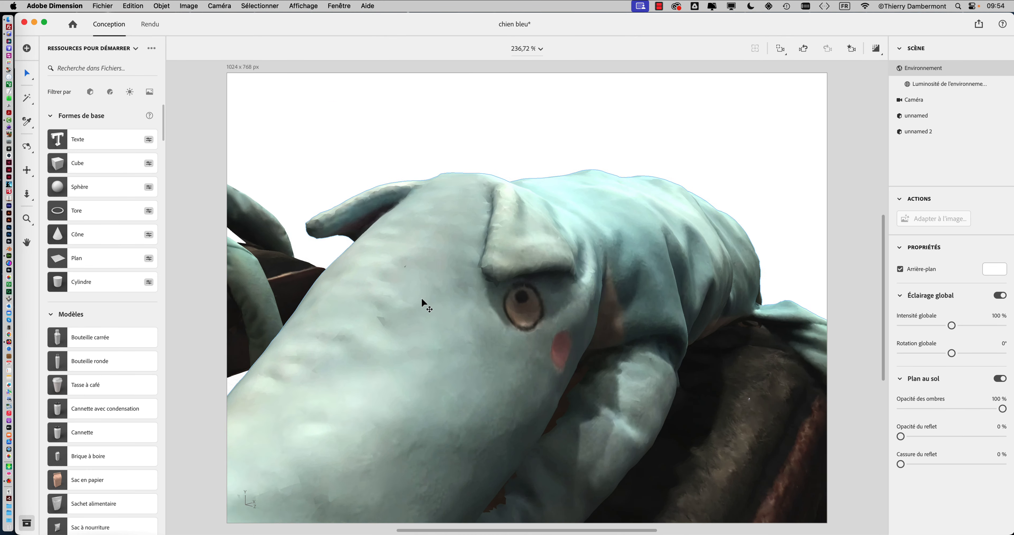
pyautogui.scroll(-6, 422, 298)
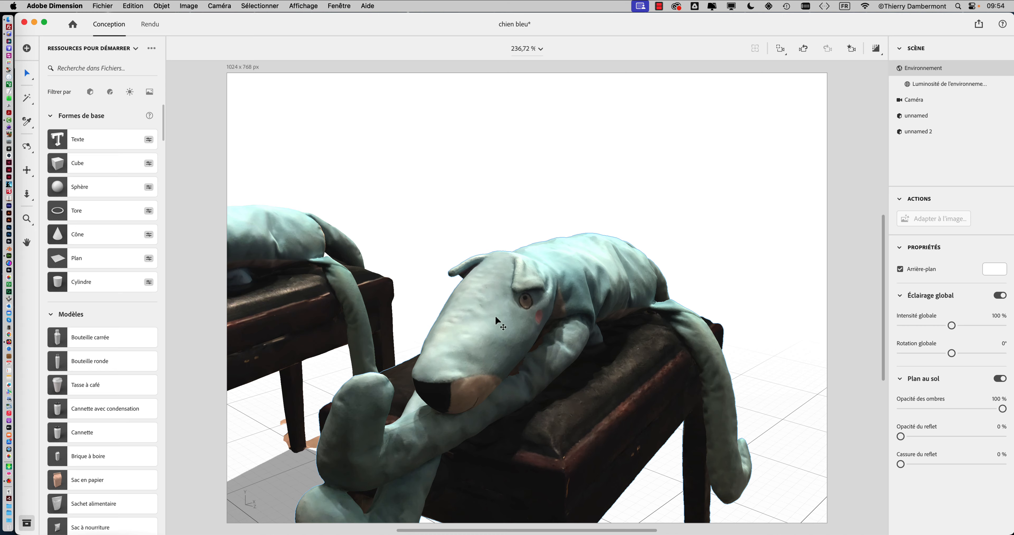
# Step: Compare the two complete dog-and-stool models side by side from a distance and from different angles
pyautogui.scroll(-8, 513, 307)
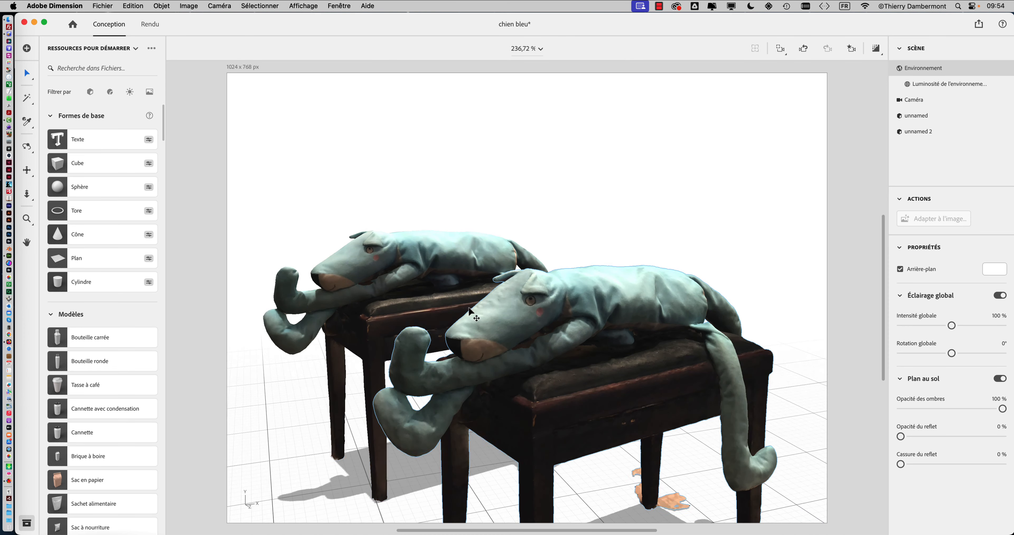
pyautogui.scroll(-4, 619, 335)
pyautogui.moveTo(613, 360); pyautogui.dragTo(591, 371, button='right')
pyautogui.moveTo(698, 361); pyautogui.dragTo(667, 346, button='right')
pyautogui.moveTo(390, 316); pyautogui.dragTo(484, 315, button='middle')
pyautogui.scroll(3, 484, 315)
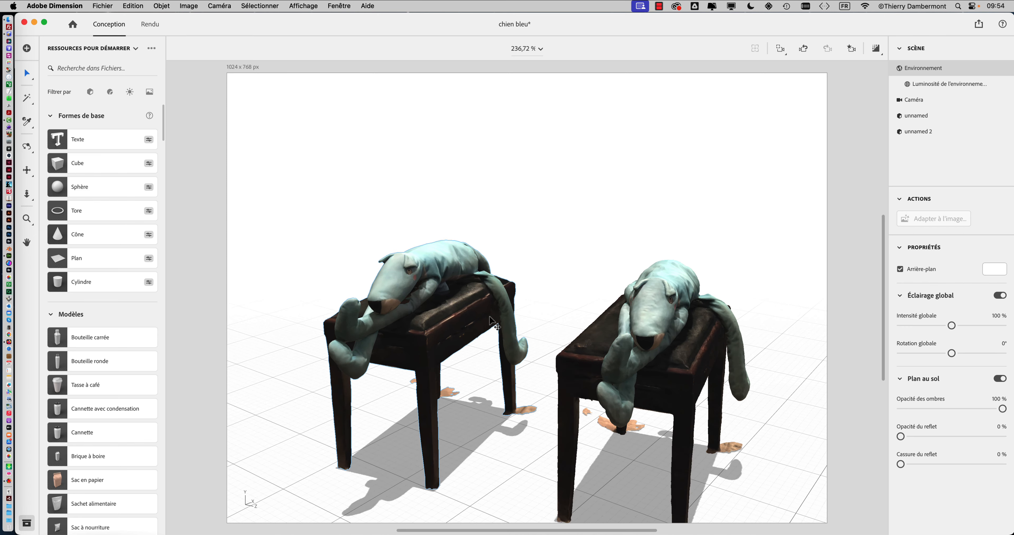
pyautogui.moveTo(492, 323); pyautogui.dragTo(494, 244, button='middle')
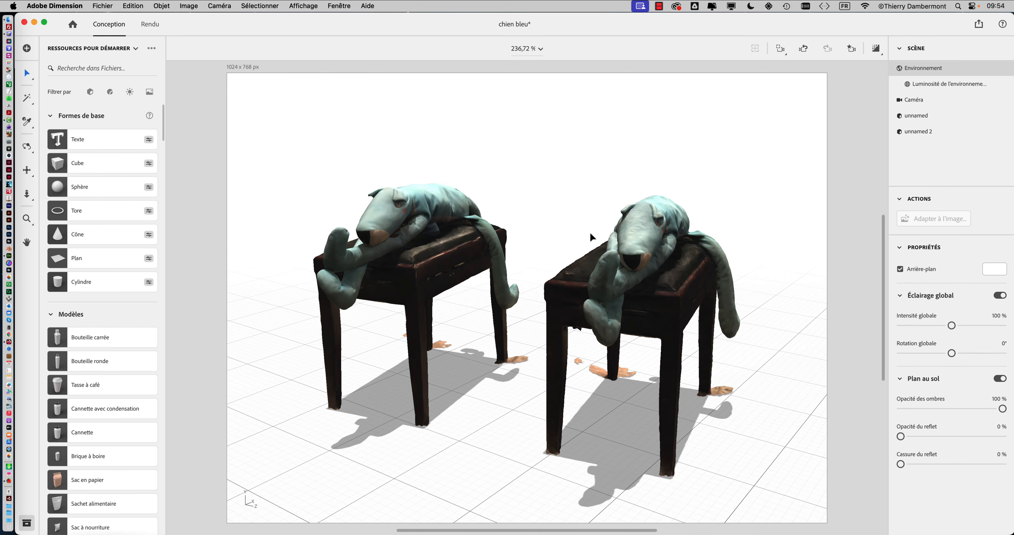
# Step: Delete the low-poly dog model from the scene, keeping only the high-poly one
pyautogui.scroll(-3, 587, 267)
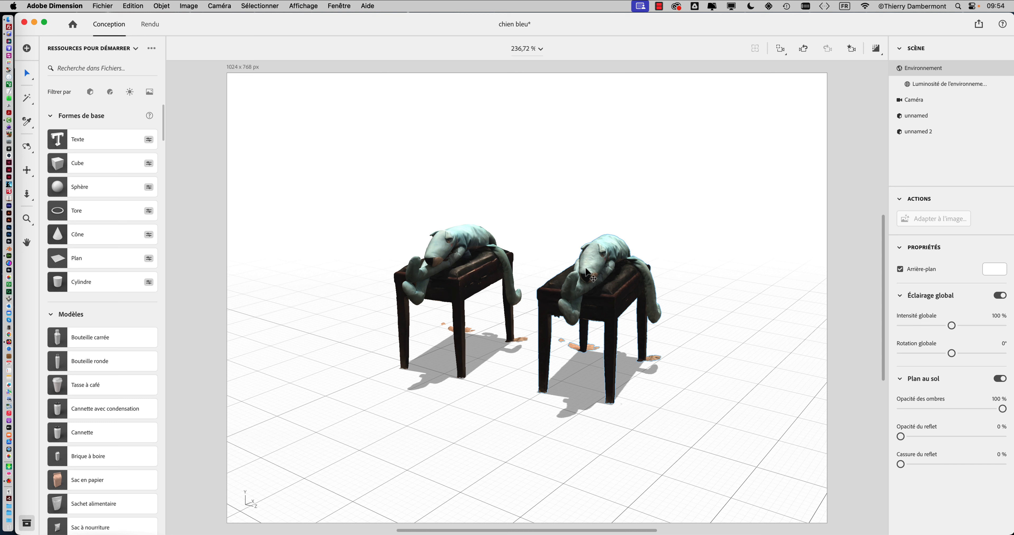
pyautogui.click(454, 256)
pyautogui.press('Delete')
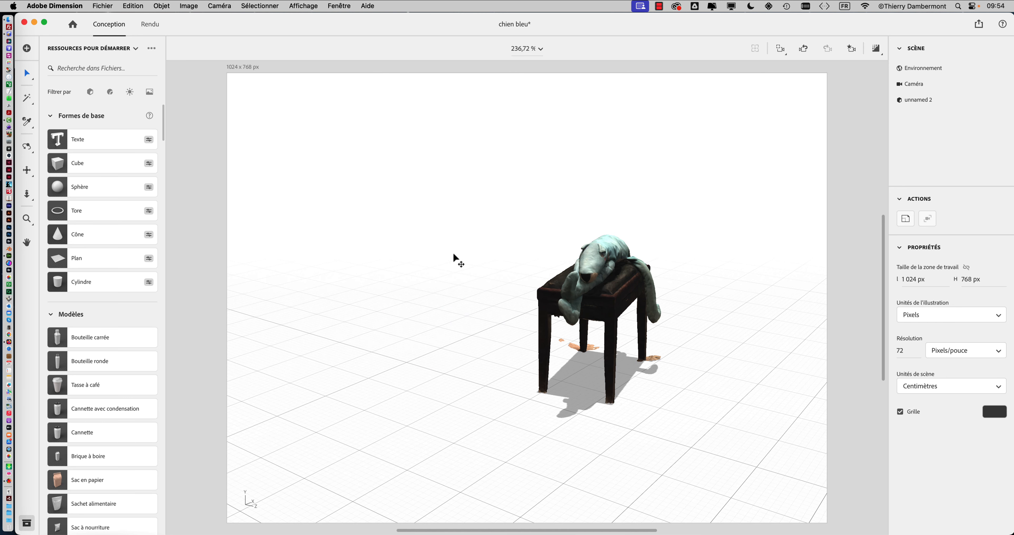
# Step: Add the Bouteille carrée model to the scene, link its scale proportions and scale it to 100 on all axes
pyautogui.click(102, 340)
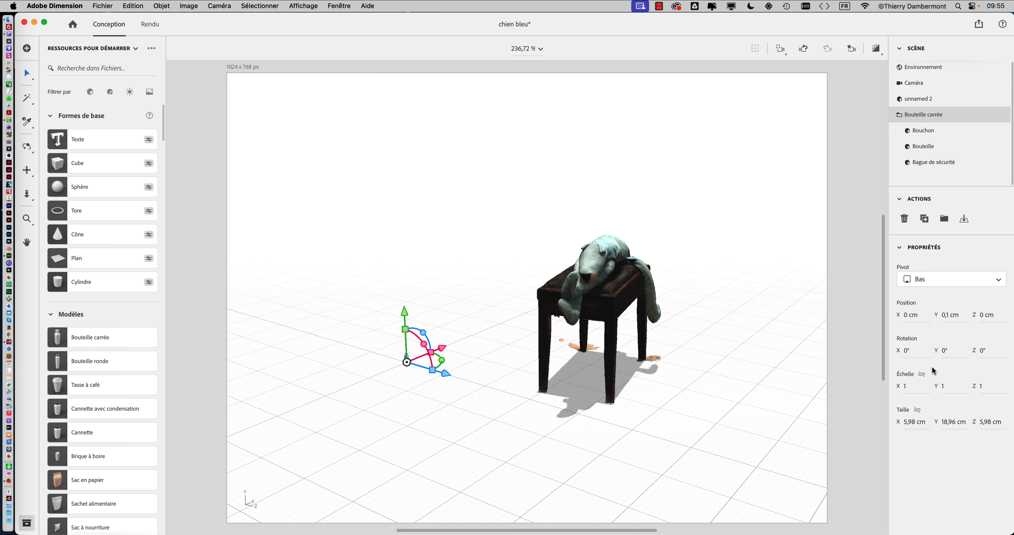
pyautogui.click(922, 374)
pyautogui.click(907, 388)
pyautogui.write('100')
pyautogui.press('Tab')
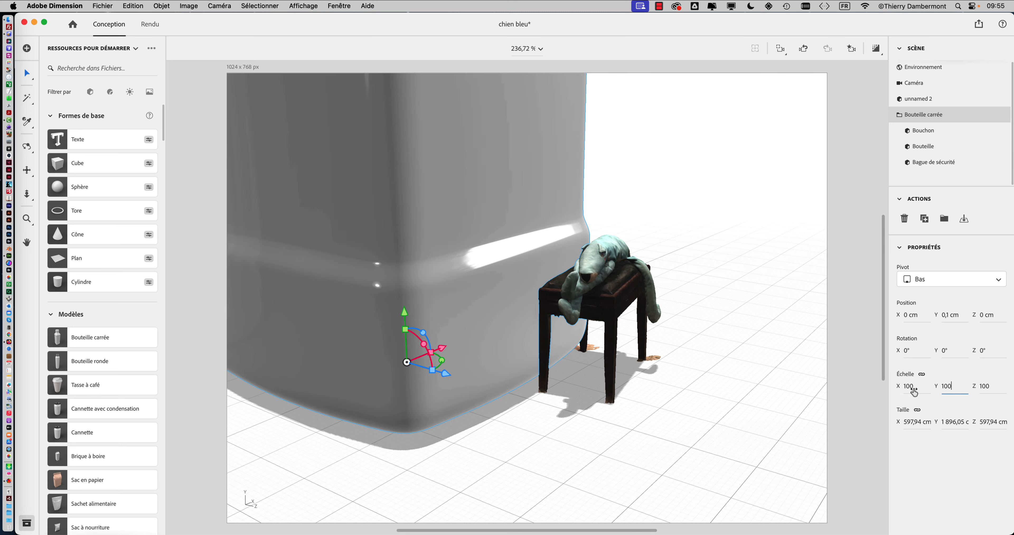
# Step: Set the bottle's linked scale to 20 and move it beside the dog's stool, at about X 91.2 cm and Z 147.8 cm
pyautogui.click(913, 387)
pyautogui.write('20')
pyautogui.press('Tab')
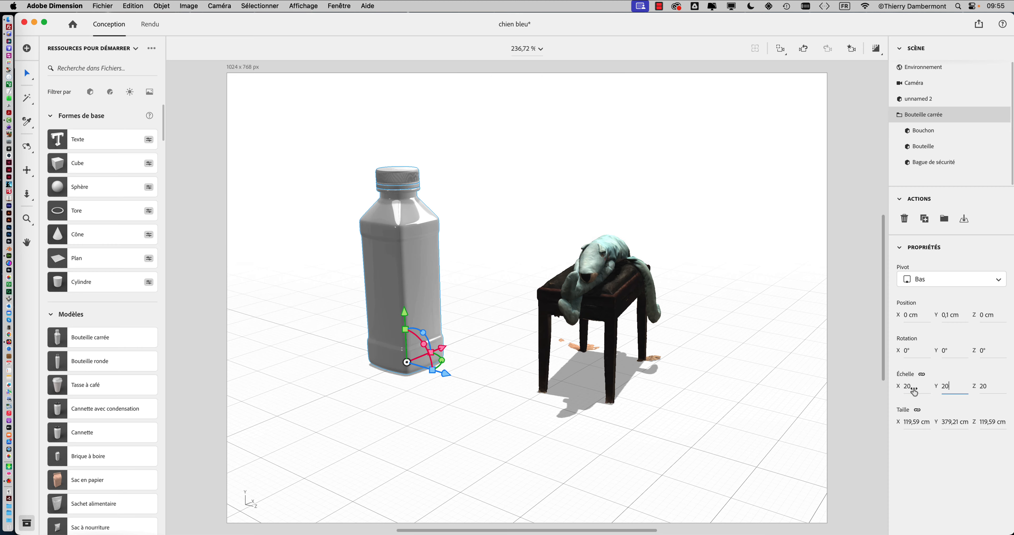
pyautogui.moveTo(407, 362); pyautogui.dragTo(494, 365)
pyautogui.moveTo(435, 344)
pyautogui.mouseDown(button='middle')
pyautogui.moveTo(414, 347)
pyautogui.moveTo(430, 356)
pyautogui.moveTo(447, 348)
pyautogui.mouseUp(button='middle')
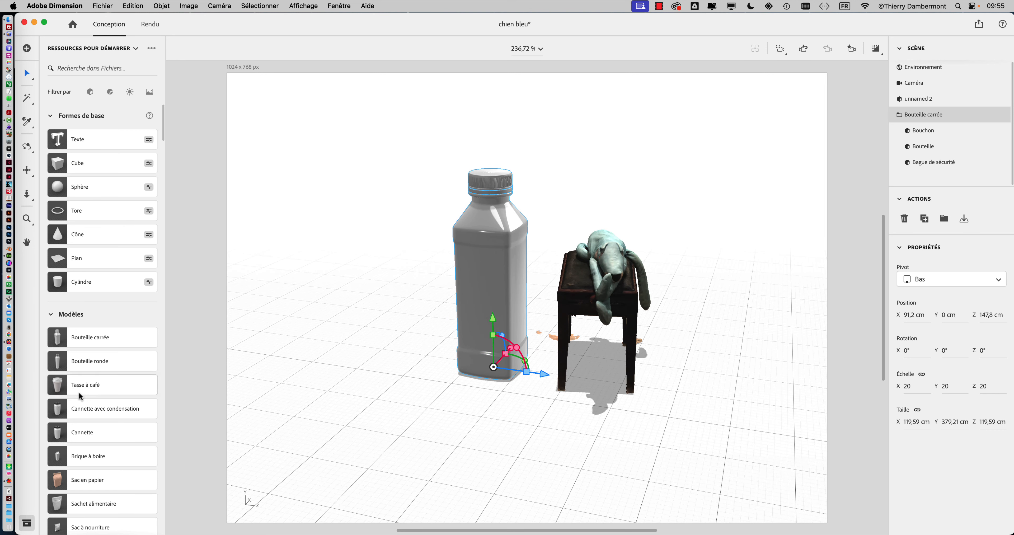
# Step: Add the Sac en papier model to the scene
pyautogui.scroll(-1, 84, 389)
pyautogui.click(63, 476)
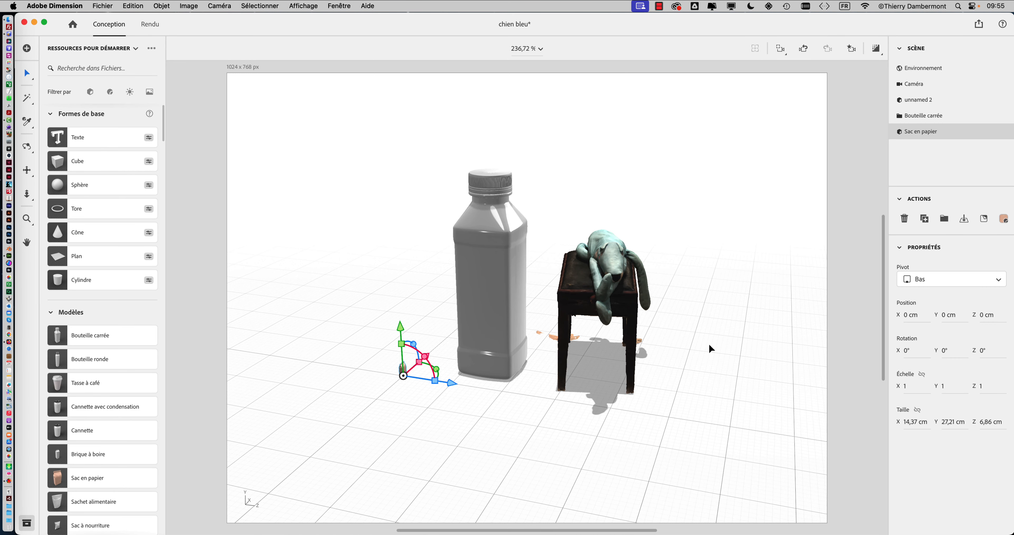
# Step: Delete the Bouteille carrée model from the scene
pyautogui.click(616, 293)
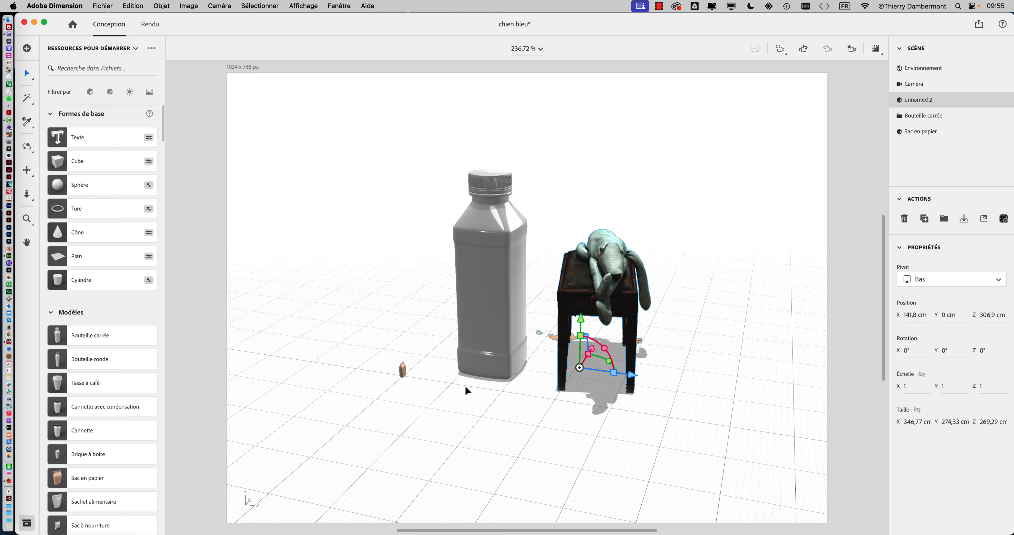
pyautogui.click(486, 301)
pyautogui.press('Delete')
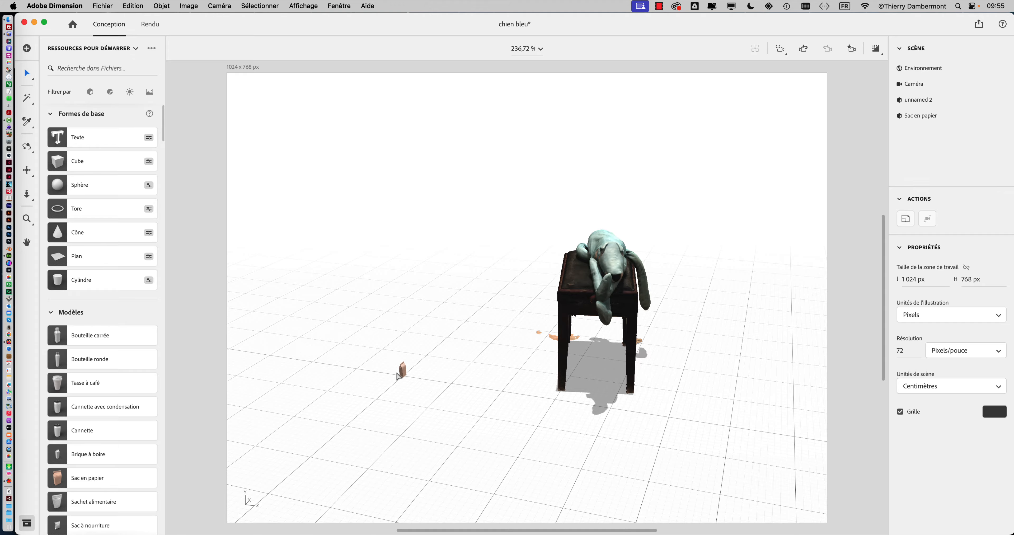
# Step: Link the size proportions of the dog and stool model and set its Y size to 64 cm
pyautogui.click(402, 371)
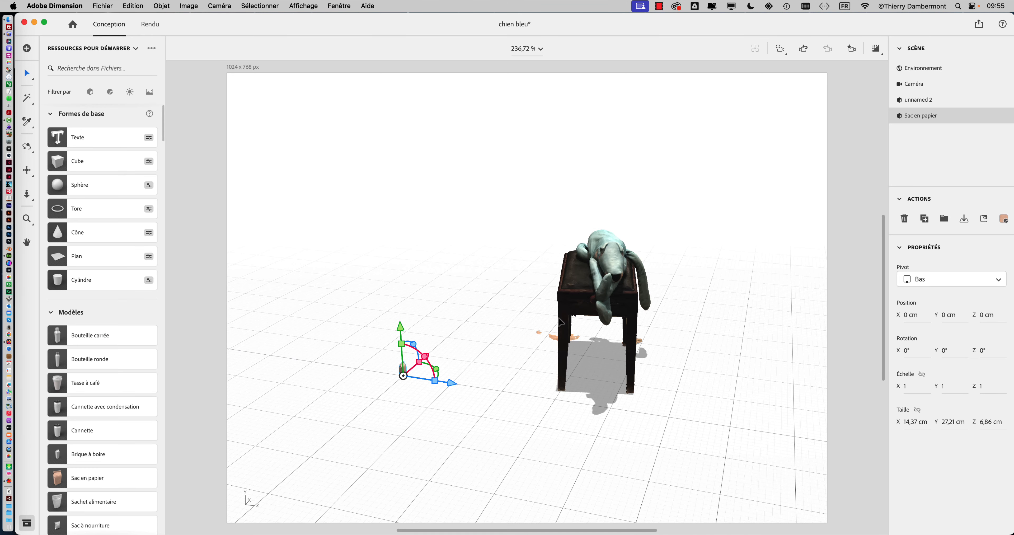
pyautogui.click(577, 293)
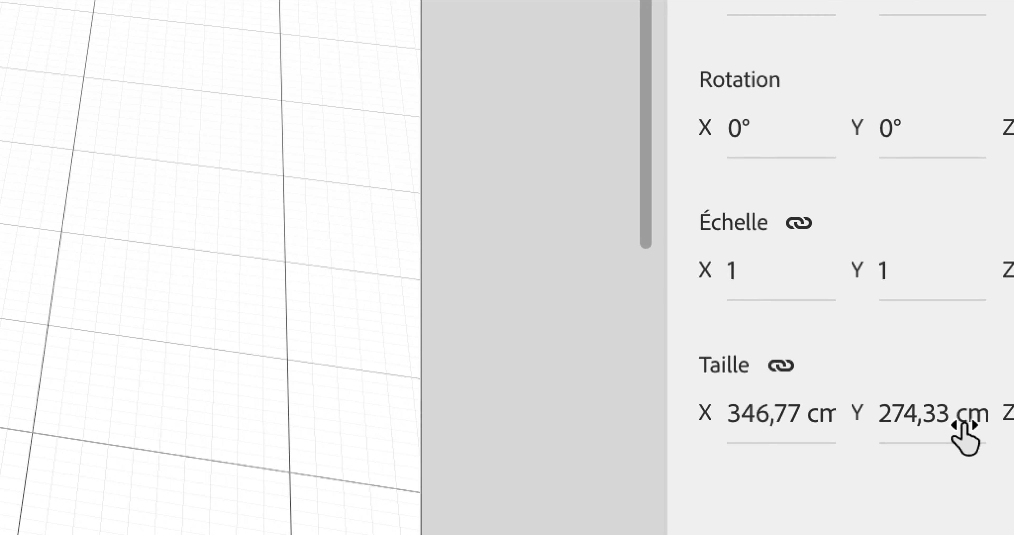
pyautogui.click(963, 424)
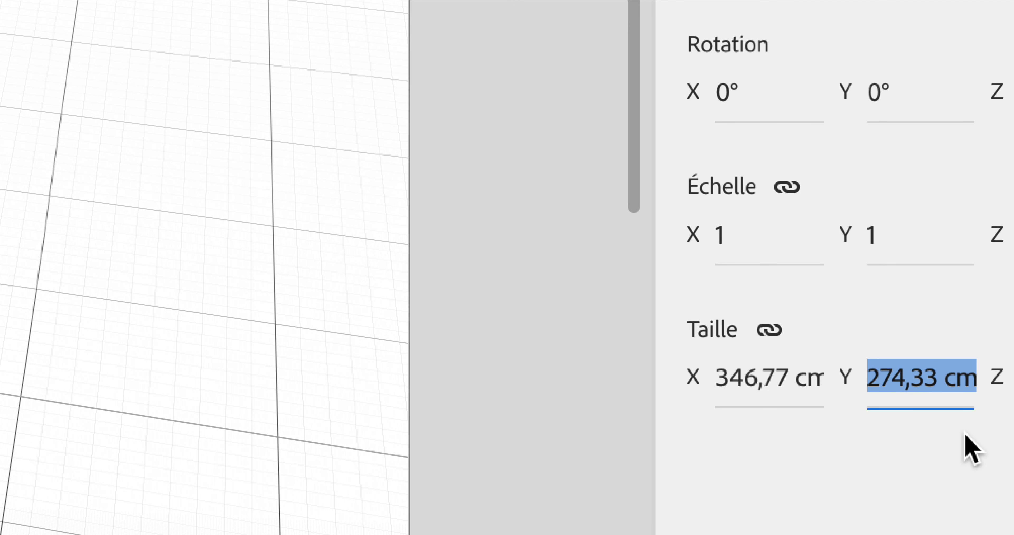
pyautogui.write('64')
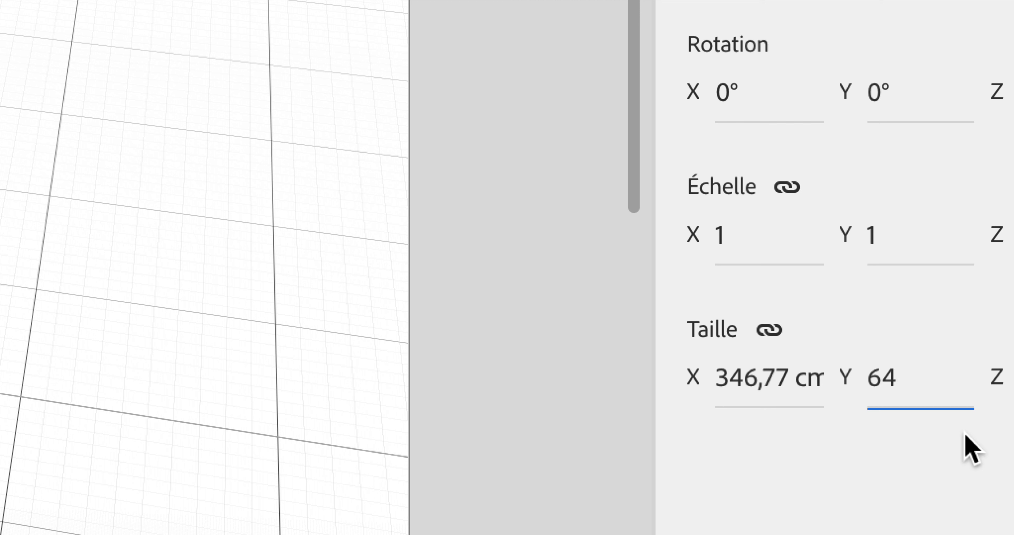
pyautogui.write('cm')
pyautogui.press('Return')
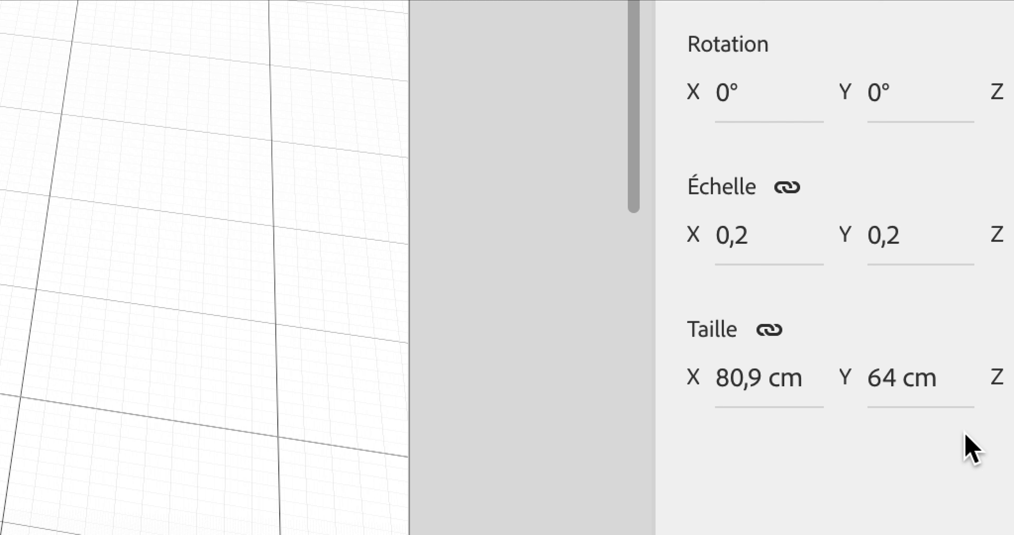
pyautogui.press('Tab')
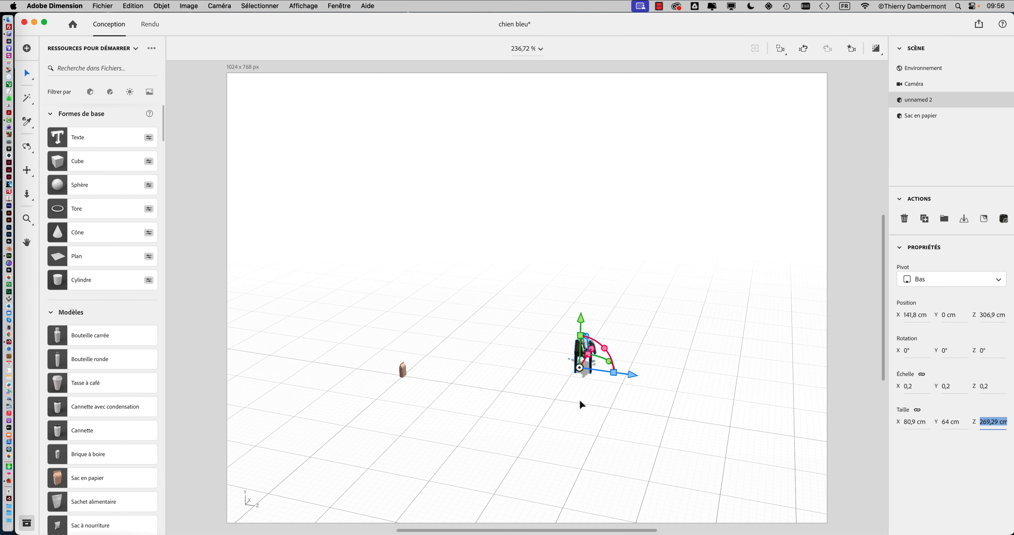
# Step: Move the resized dog and stool beside the paper bag, at about X -6.2 cm and Z 26.4 cm
pyautogui.scroll(3, 582, 404)
pyautogui.moveTo(594, 390); pyautogui.dragTo(370, 393)
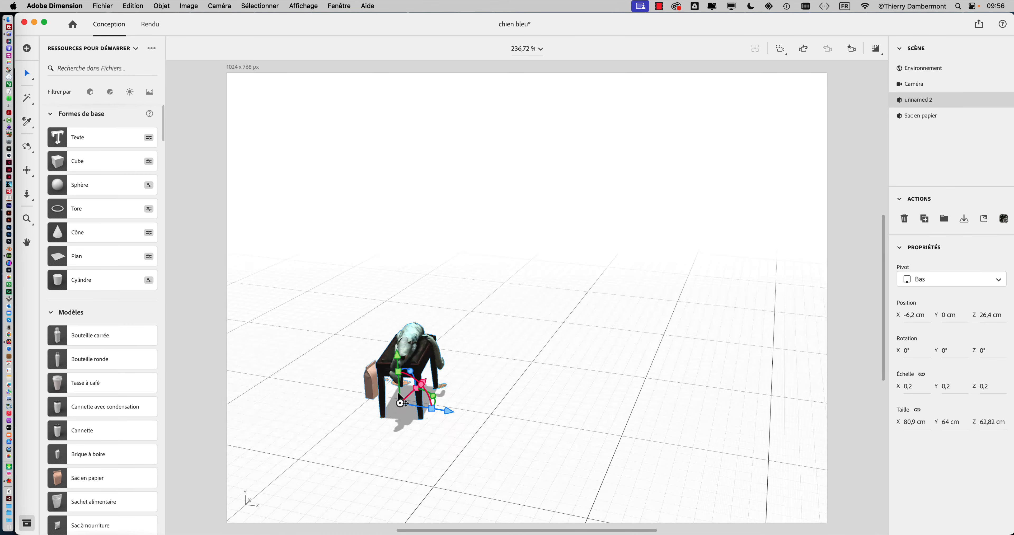
pyautogui.scroll(10, 432, 409)
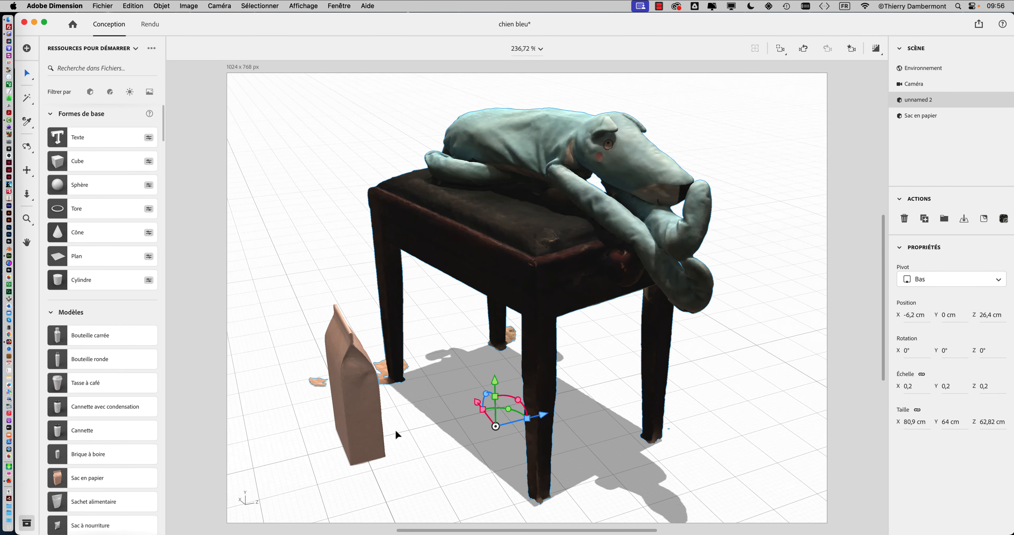
pyautogui.moveTo(464, 428); pyautogui.dragTo(421, 430, button='right')
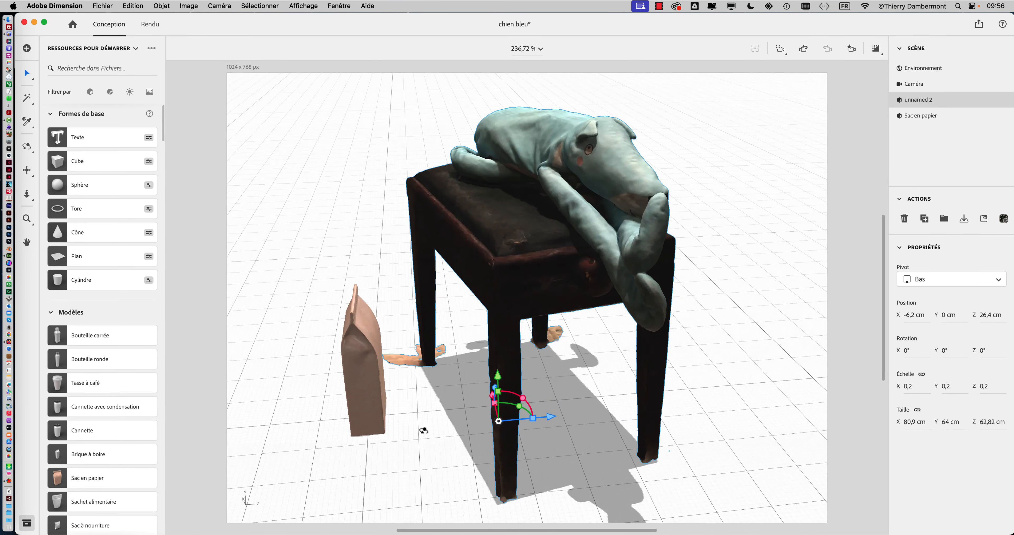
# Step: Place the paper bag on the stool's seat beside the dog, at about X -18.6 cm, Y 48.2 cm and Z 27.3 cm
pyautogui.click(362, 372)
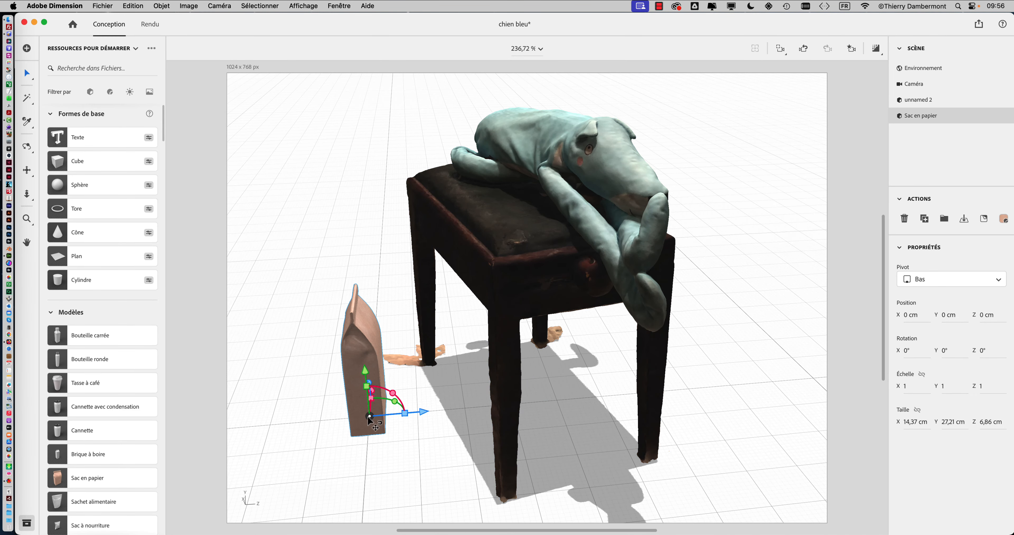
pyautogui.moveTo(363, 372); pyautogui.dragTo(508, 214)
pyautogui.moveTo(506, 252); pyautogui.dragTo(595, 330, button='right')
pyautogui.moveTo(607, 369); pyautogui.dragTo(618, 377, button='middle')
pyautogui.moveTo(365, 365); pyautogui.dragTo(683, 347, button='right')
pyautogui.scroll(-5, 675, 345)
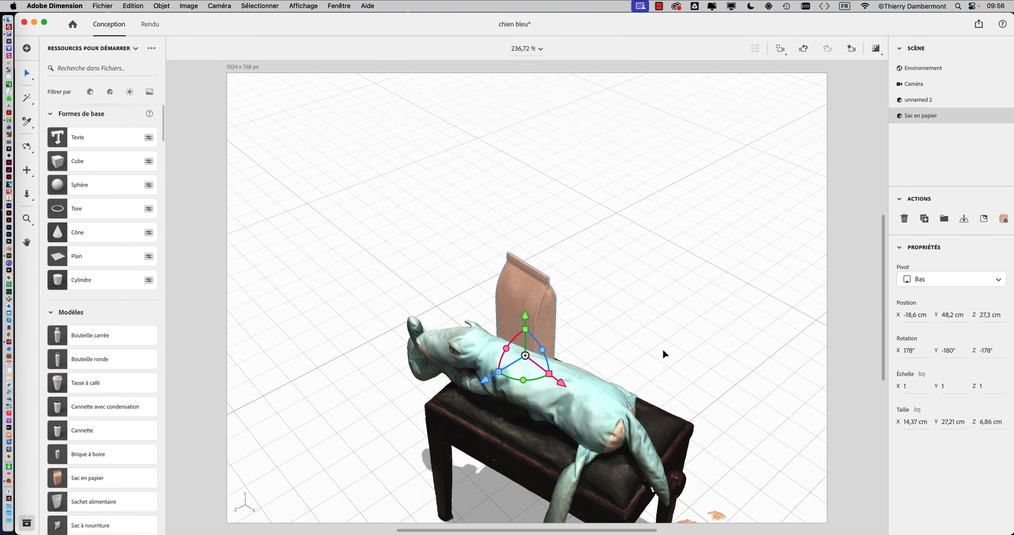
pyautogui.moveTo(579, 381); pyautogui.dragTo(688, 371, button='right')
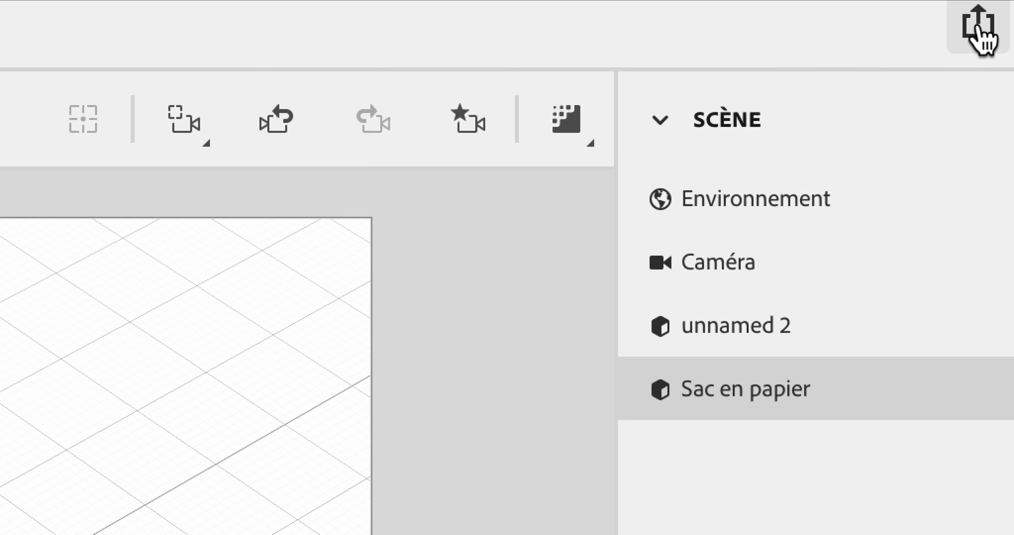
# Step: Publish the 3D scene under the name "chien bleu et sachet" by creating a public link
pyautogui.click(982, 35)
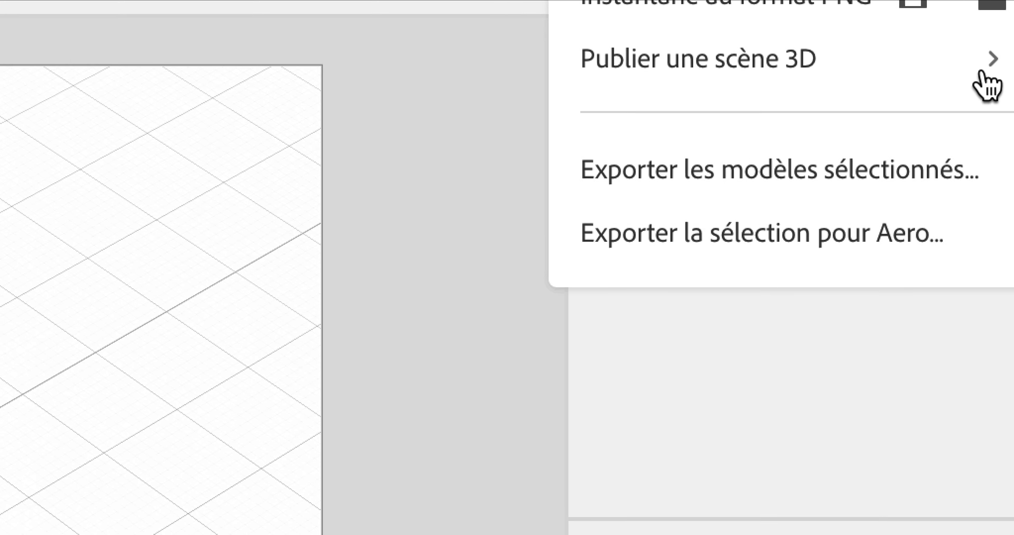
pyautogui.click(987, 83)
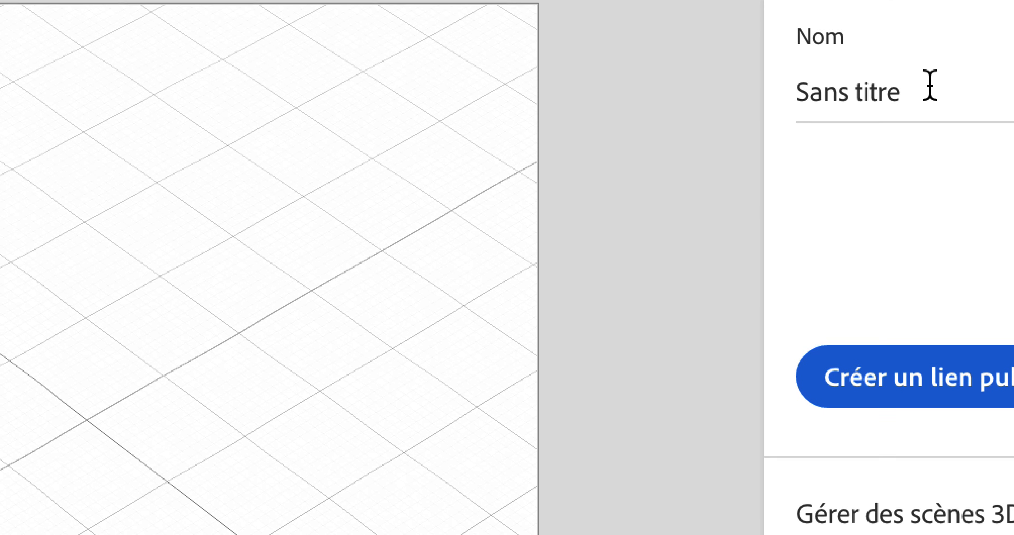
pyautogui.click(930, 85)
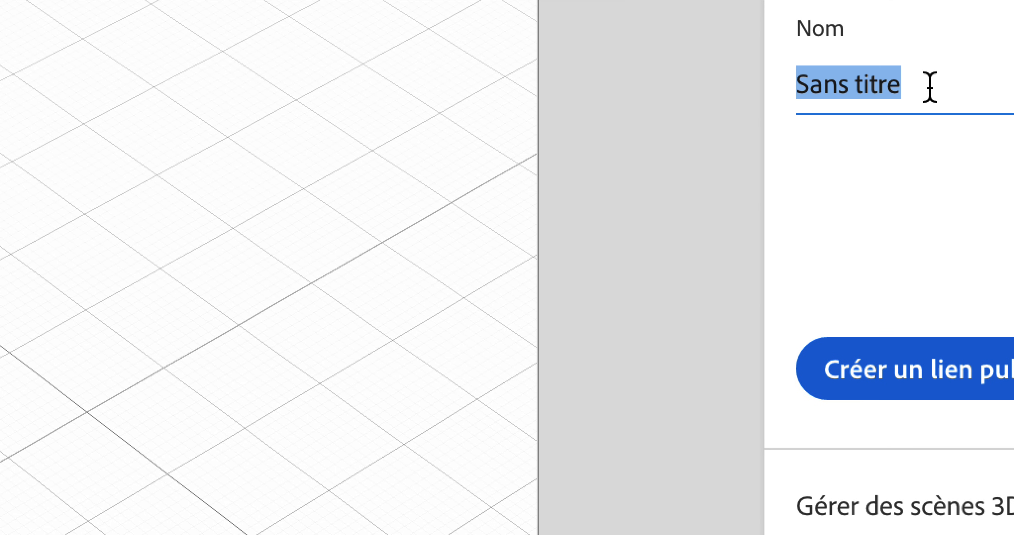
pyautogui.write('chien bleu et sachet')
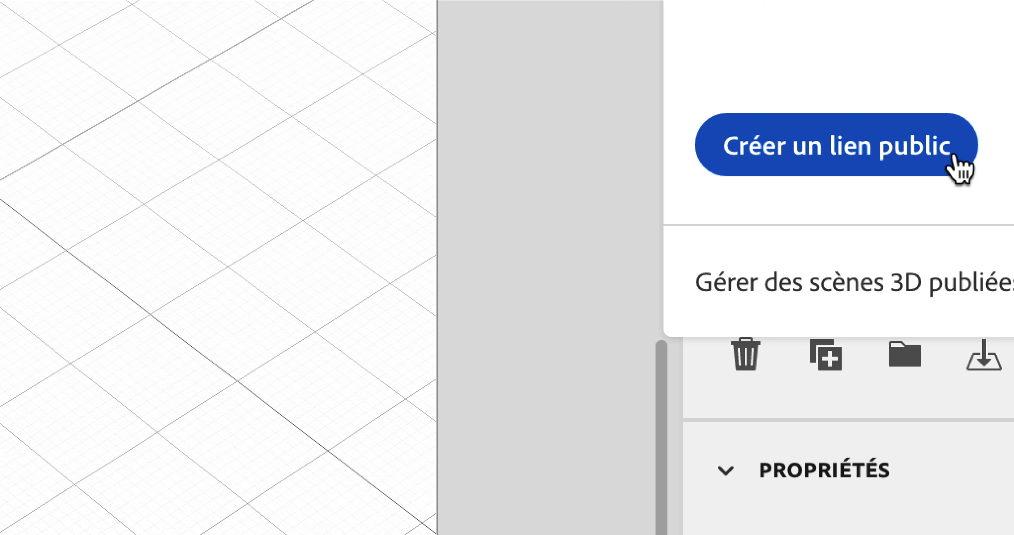
pyautogui.click(952, 157)
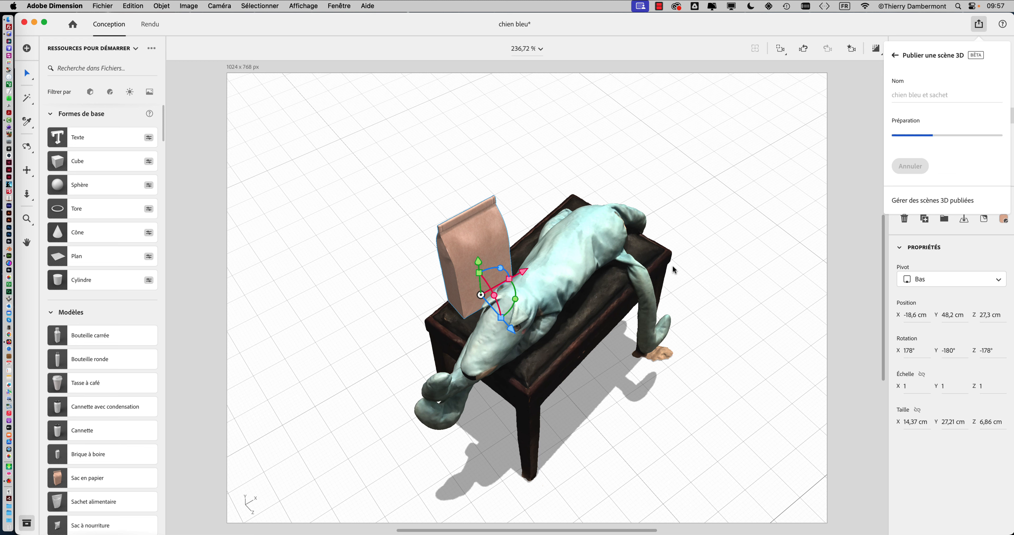
# Step: Switch to Firefox and examine studio photo backdrops, viewing the green Docooler product page and the grey wall backdrop image
pyautogui.press('super+Tab')
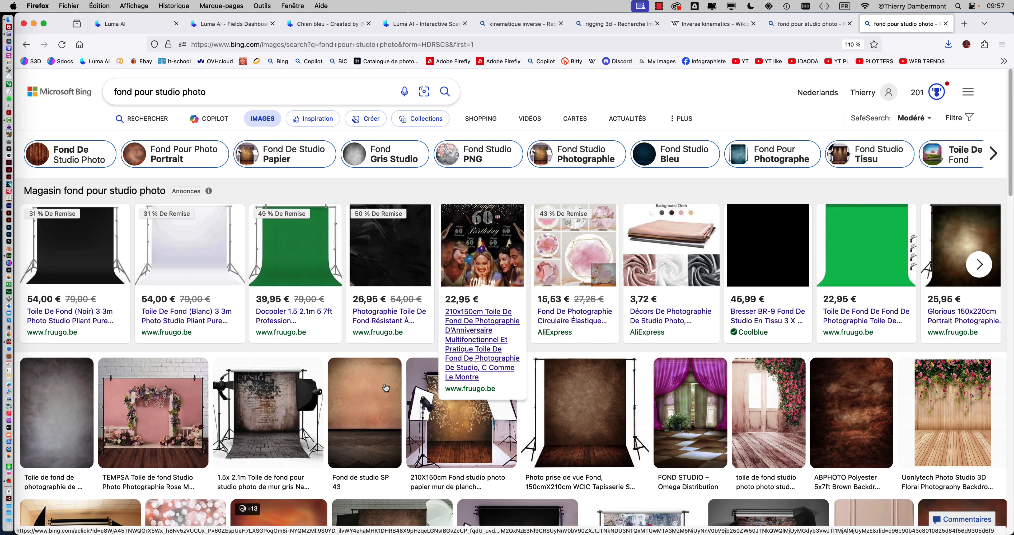
pyautogui.click(309, 269)
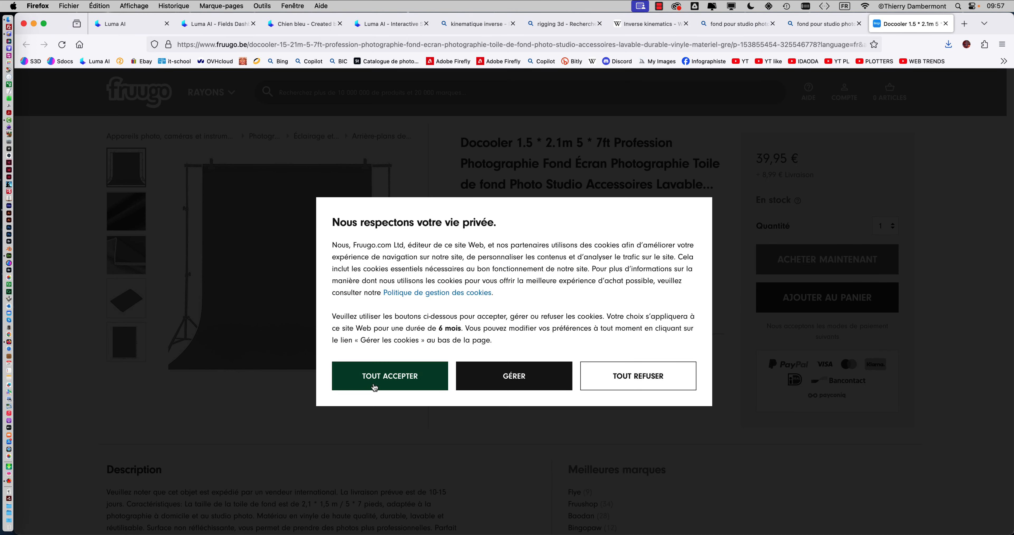
pyautogui.click(366, 388)
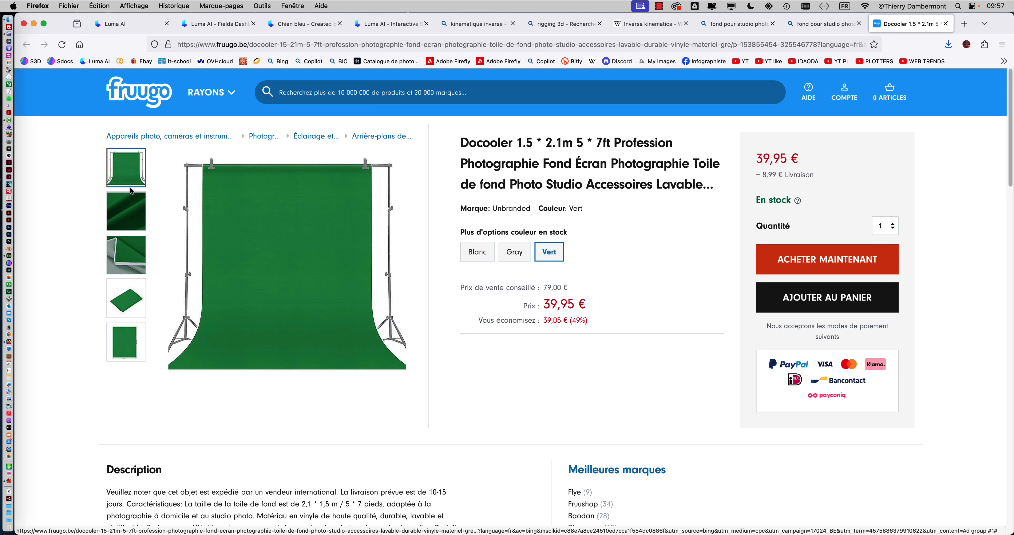
pyautogui.click(815, 26)
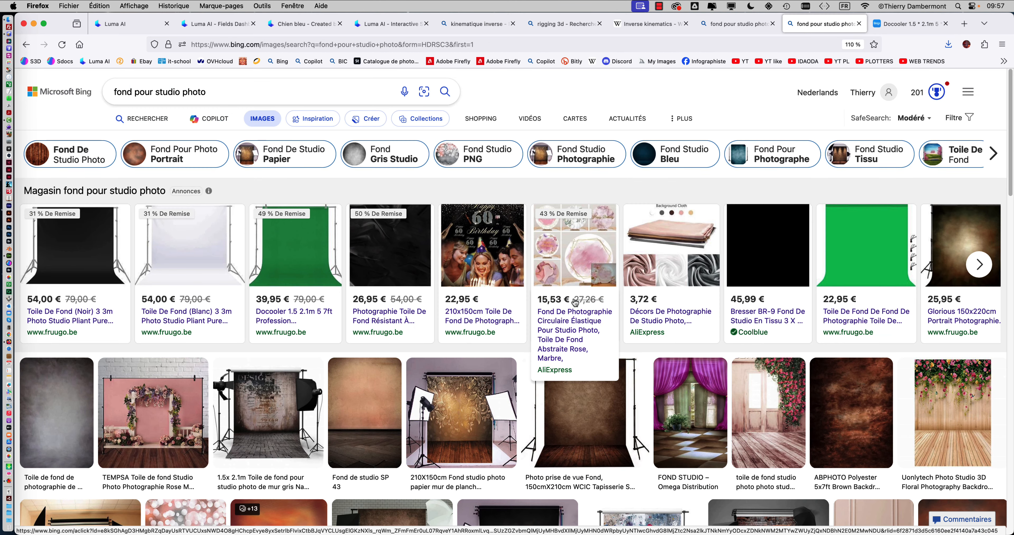
pyautogui.click(278, 389)
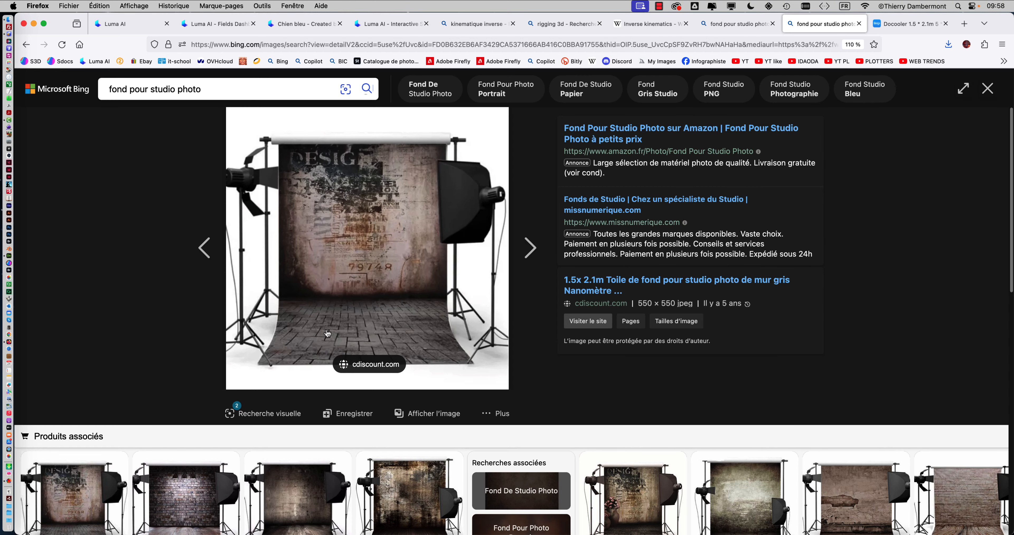
pyautogui.click(987, 88)
# Step: Switch back to Adobe Dimension and open the published scene on the web
pyautogui.press('super+Tab')
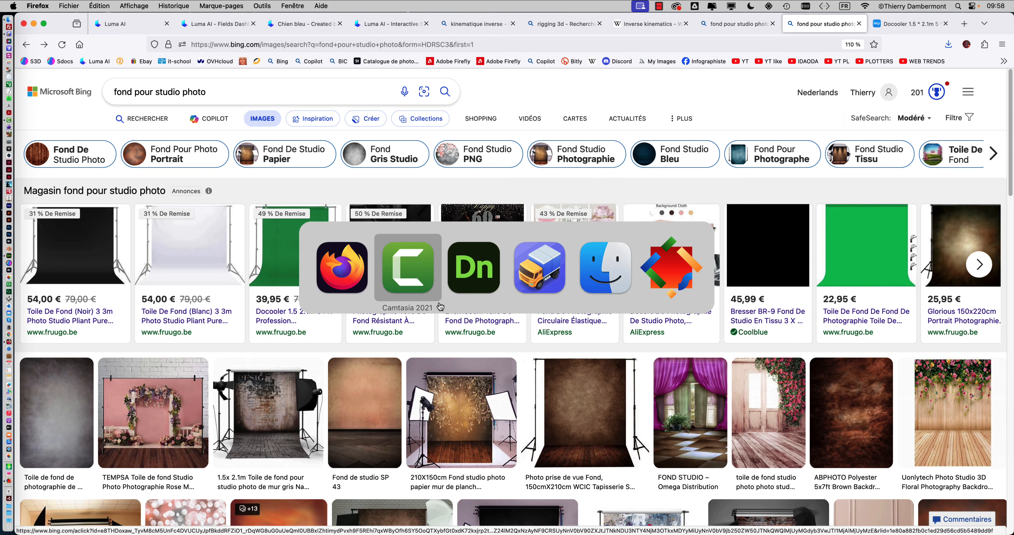
pyautogui.click(487, 278)
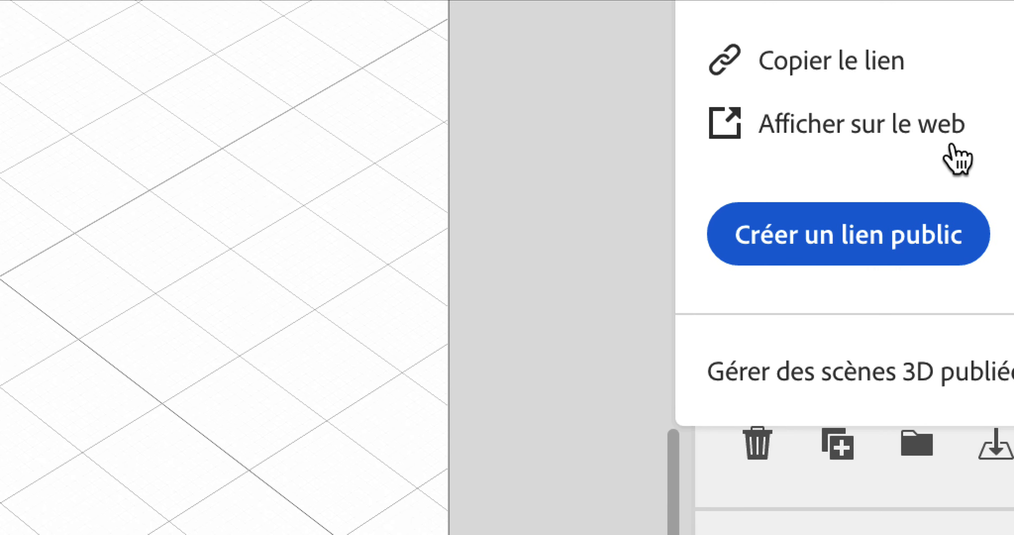
pyautogui.click(946, 142)
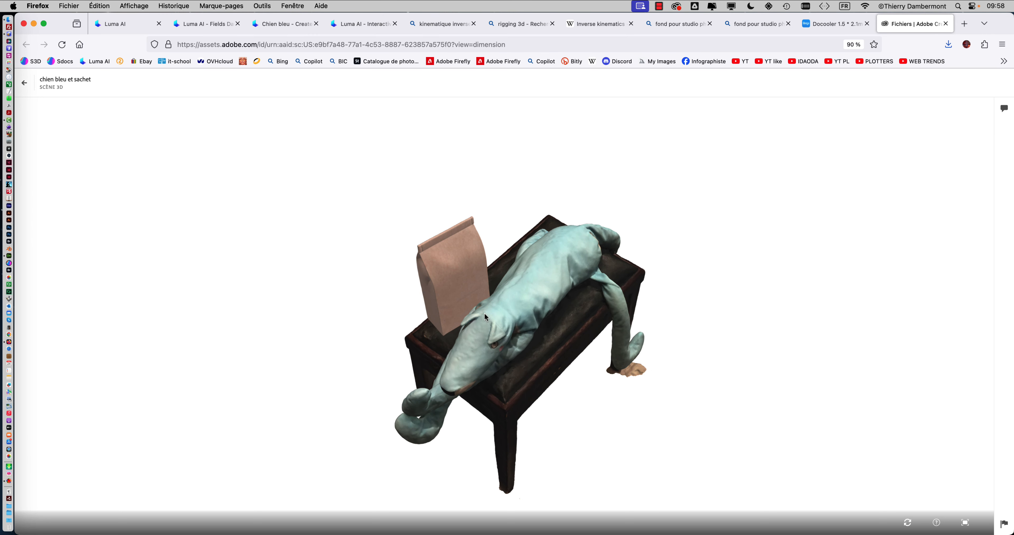
# Step: Inspect the published dog and paper bag scene from several angles and distances in the web viewer
pyautogui.moveTo(483, 301); pyautogui.dragTo(520, 242)
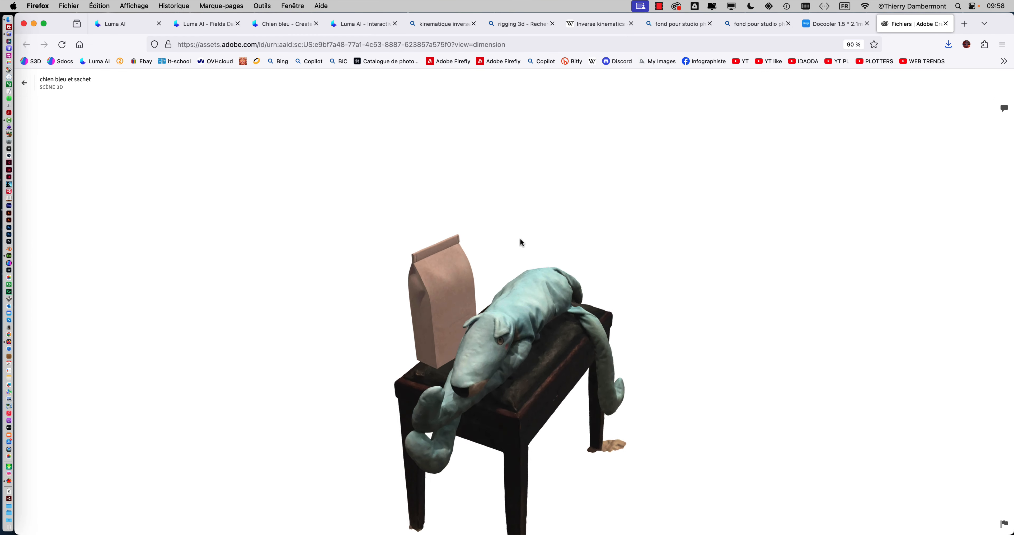
pyautogui.moveTo(461, 325); pyautogui.dragTo(576, 391)
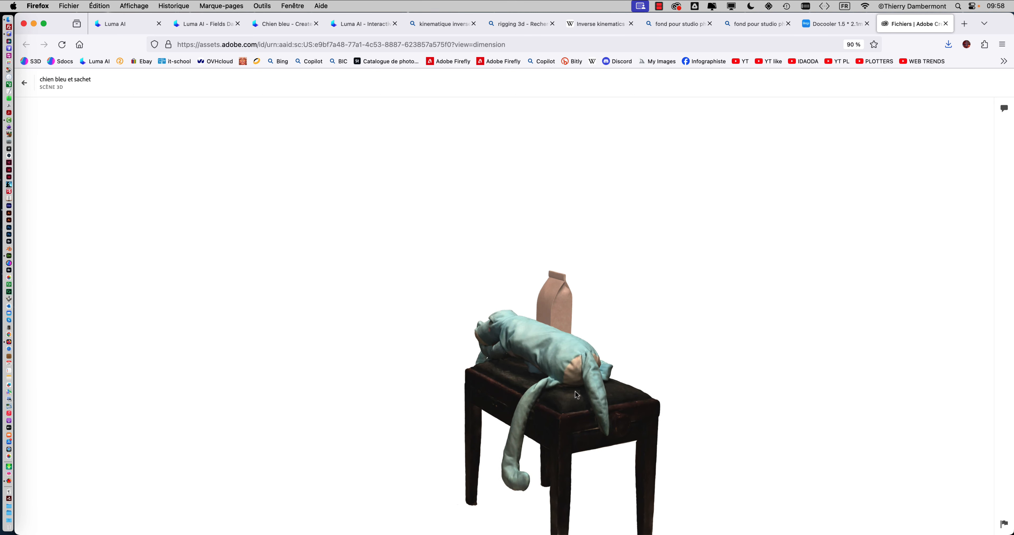
pyautogui.moveTo(583, 344); pyautogui.dragTo(507, 292)
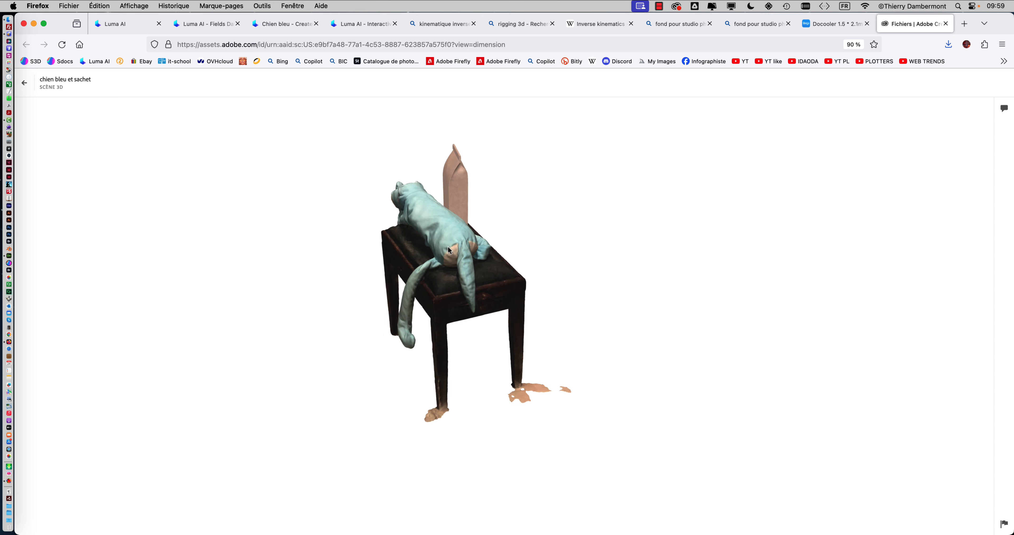
pyautogui.scroll(5, 449, 246)
pyautogui.moveTo(509, 281); pyautogui.dragTo(568, 365)
pyautogui.scroll(-3, 490, 267)
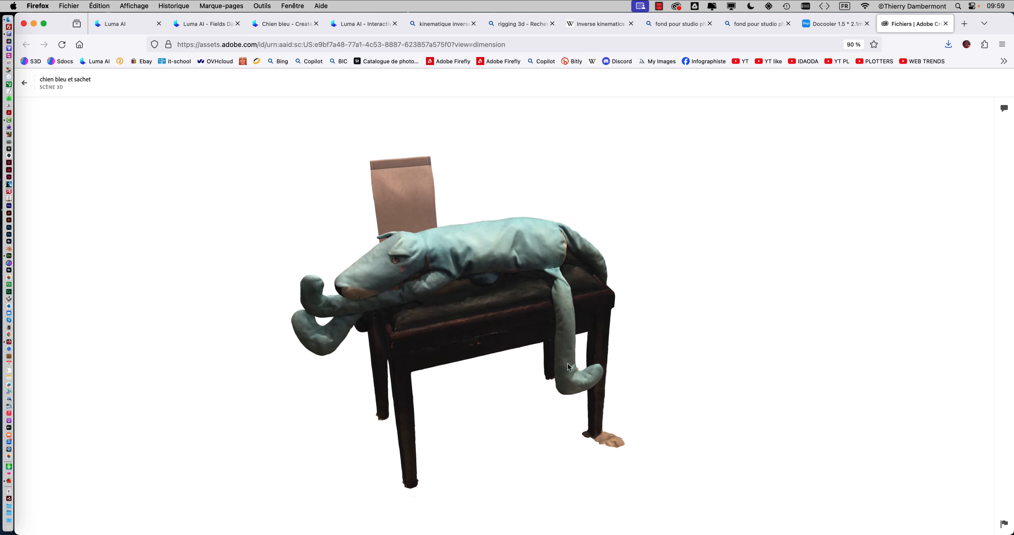
pyautogui.moveTo(566, 295); pyautogui.dragTo(557, 344)
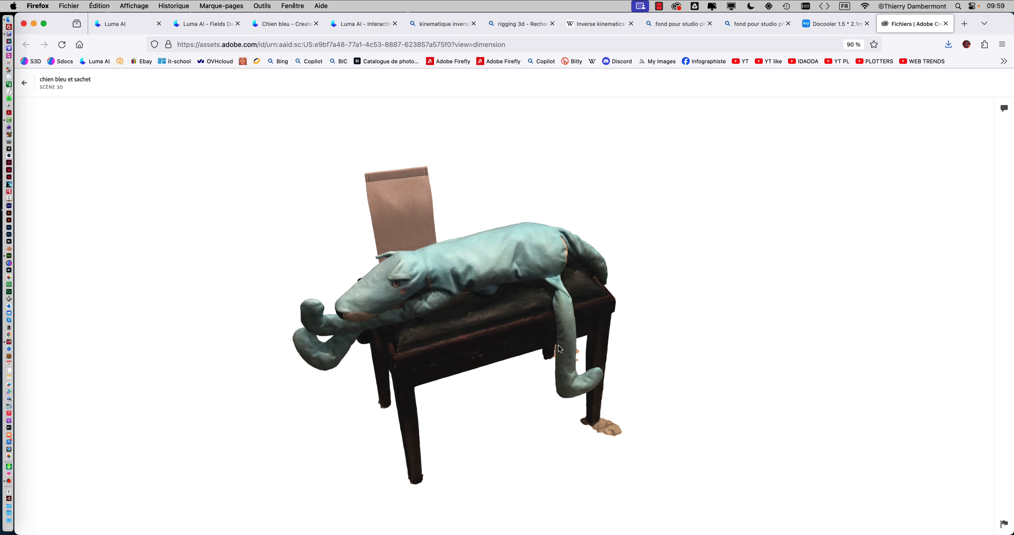
# Step: Return to Adobe Dimension, filter the starter assets to lights and add the Éclairage à 3 points lighting to the scene
pyautogui.press('super+Tab')
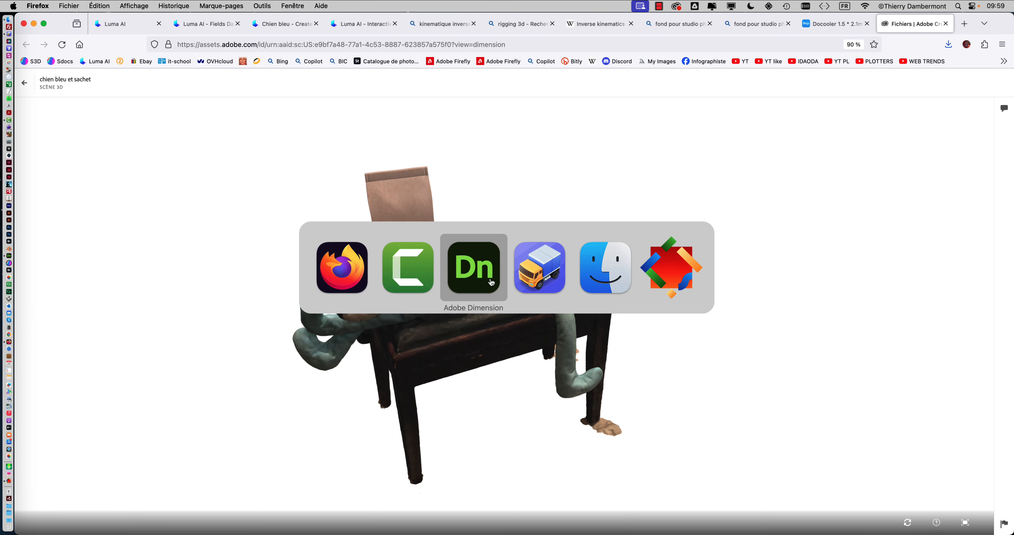
pyautogui.click(477, 278)
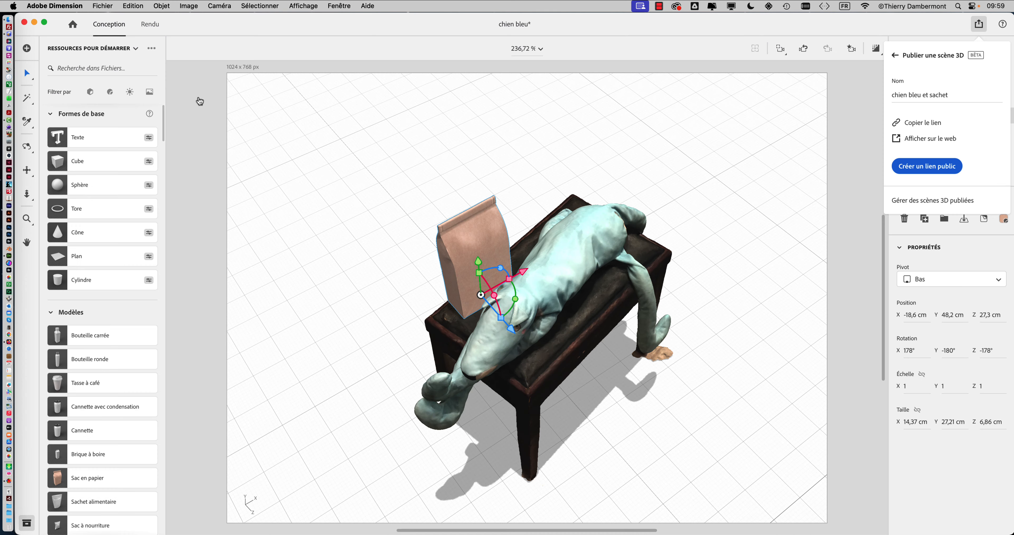
pyautogui.click(129, 95)
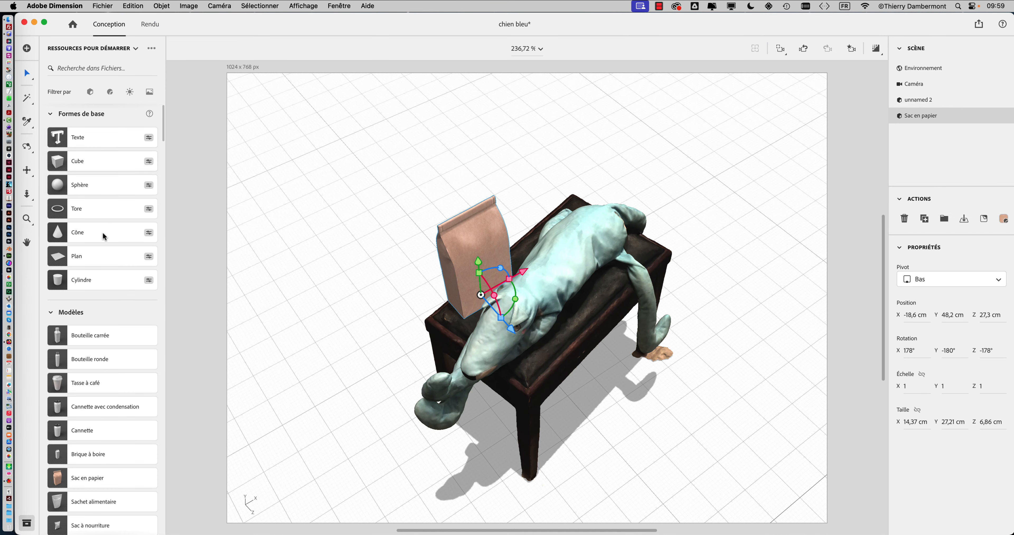
pyautogui.click(131, 92)
pyautogui.click(96, 210)
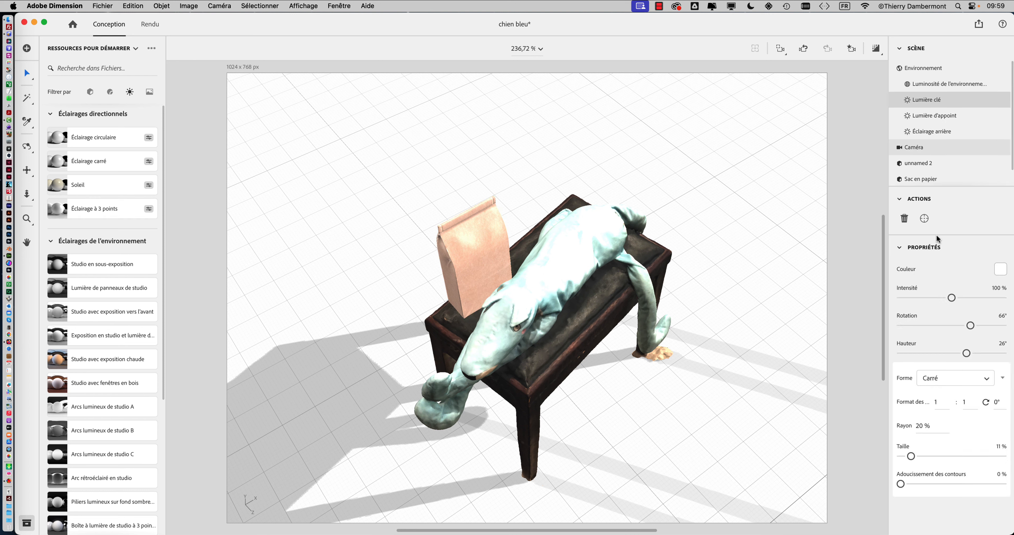
# Step: Set the light intensities to 41% for Lumière clé, 18% for Lumière d'appoint and about 19% for Éclairage arrière
pyautogui.click(922, 298)
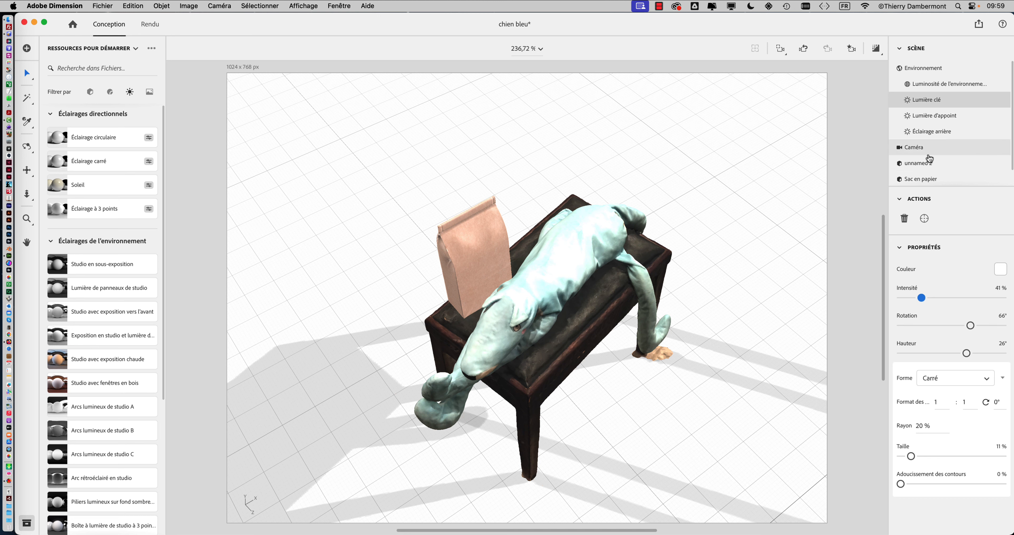
pyautogui.click(911, 298)
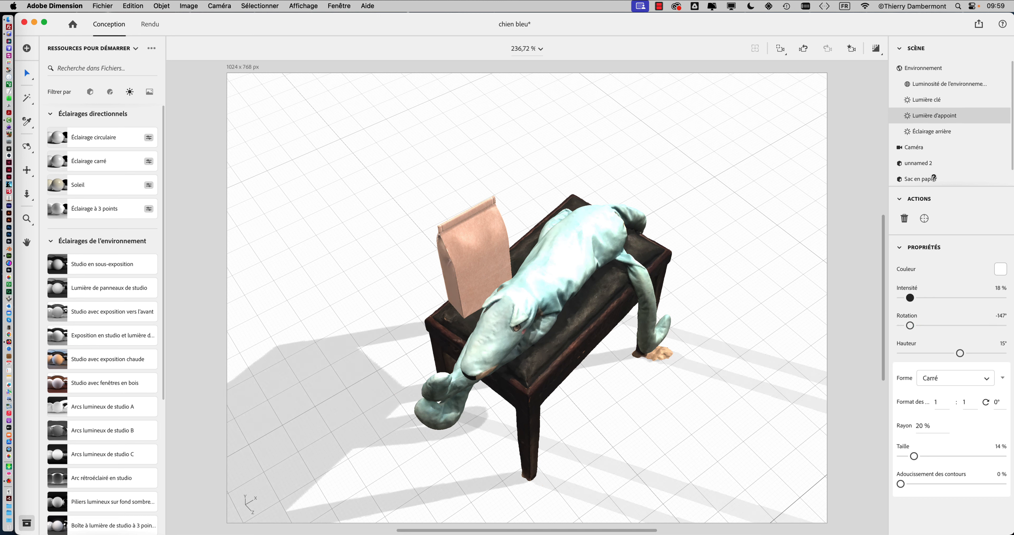
pyautogui.click(912, 298)
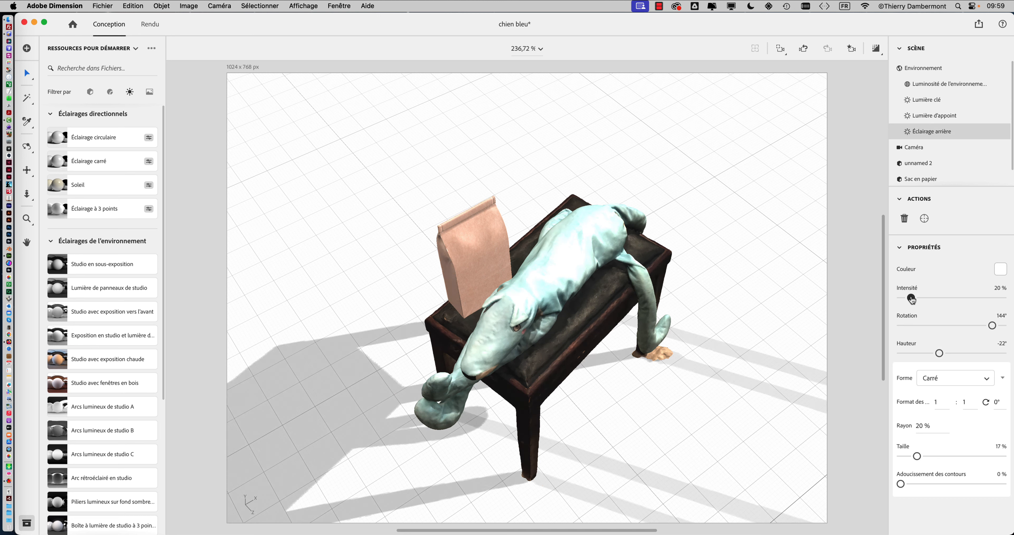
pyautogui.moveTo(787, 257); pyautogui.dragTo(616, 280)
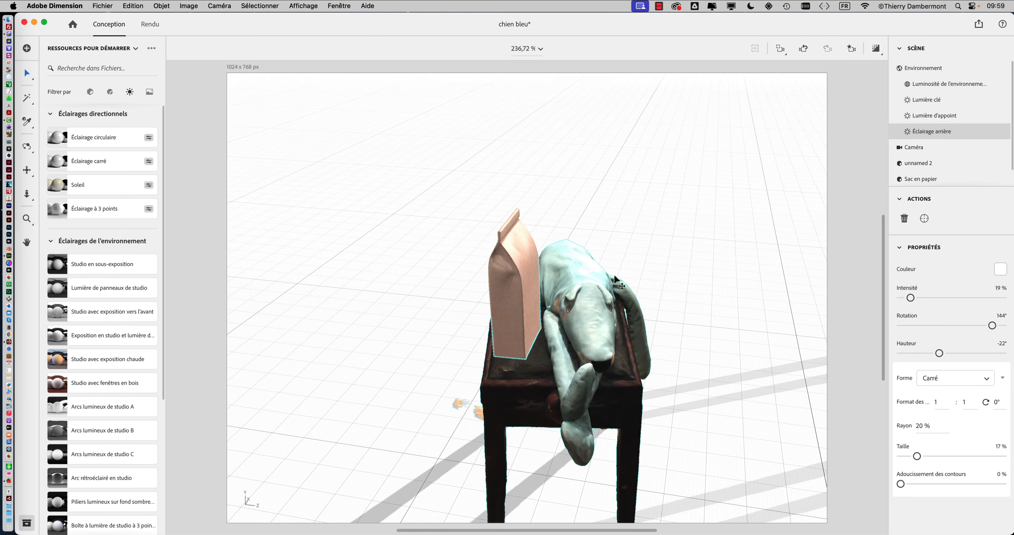